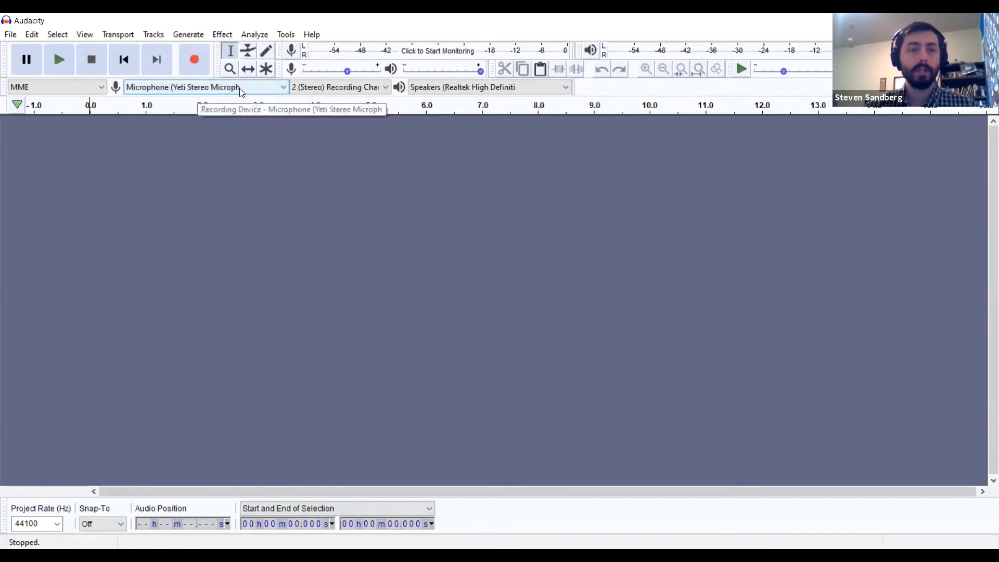
# Set the Yeti stereo microphone as the recording device and record about 18 seconds of speech
pyautogui.click(259, 92)
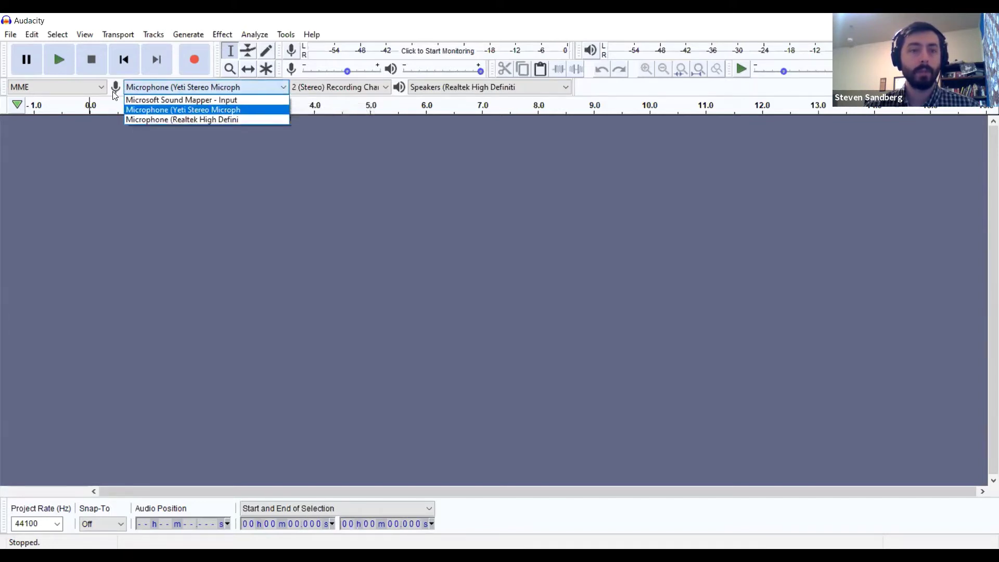
pyautogui.click(238, 114)
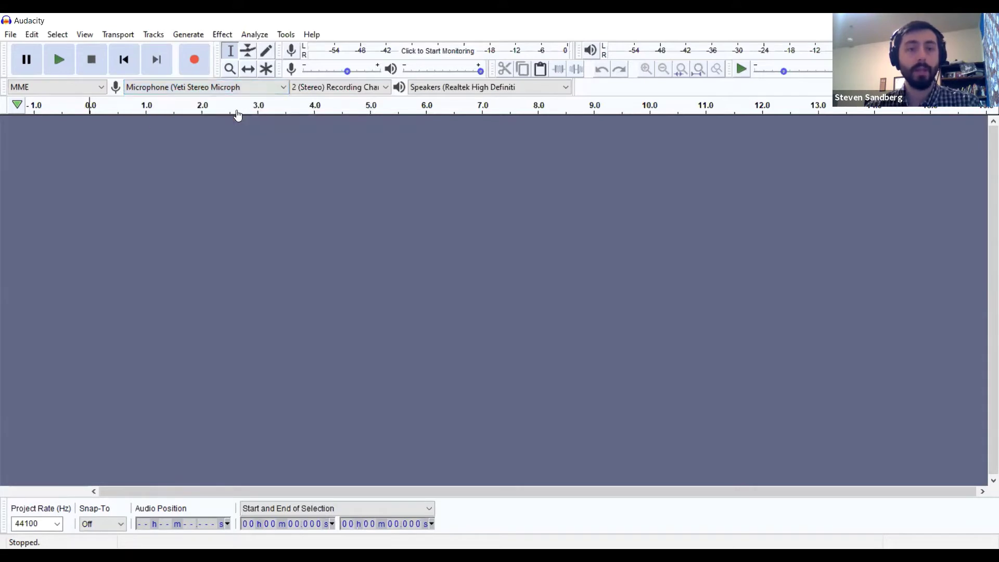
pyautogui.click(198, 64)
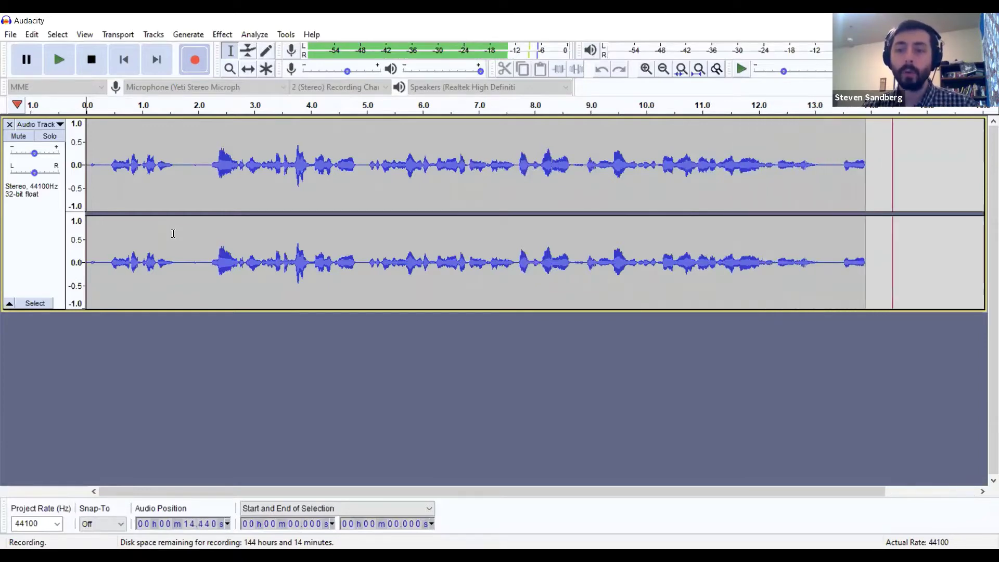
pyautogui.click(93, 64)
pyautogui.click(92, 64)
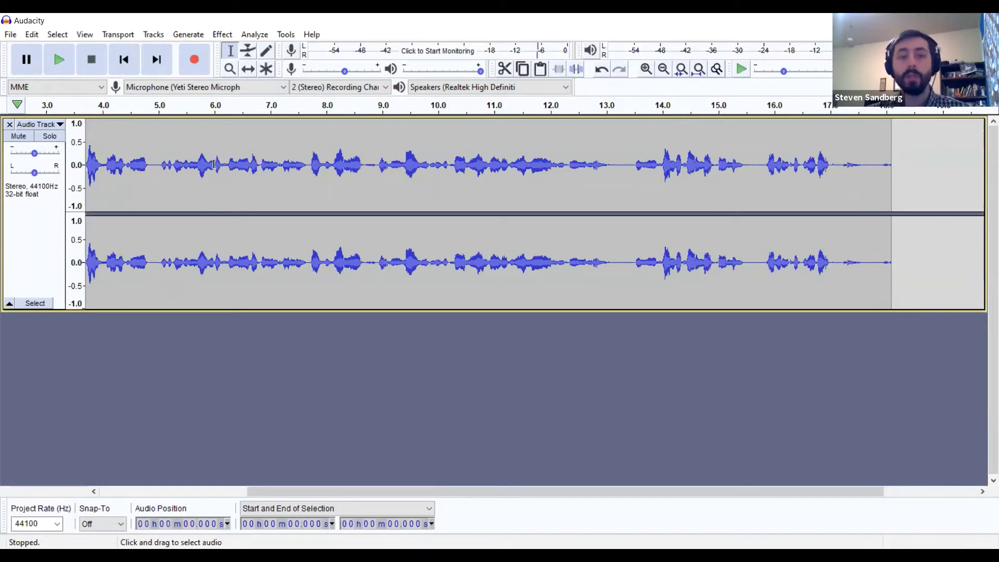
# Play short parts of the recording starting from about 3.9 s and about 3.7 s
pyautogui.click(97, 134)
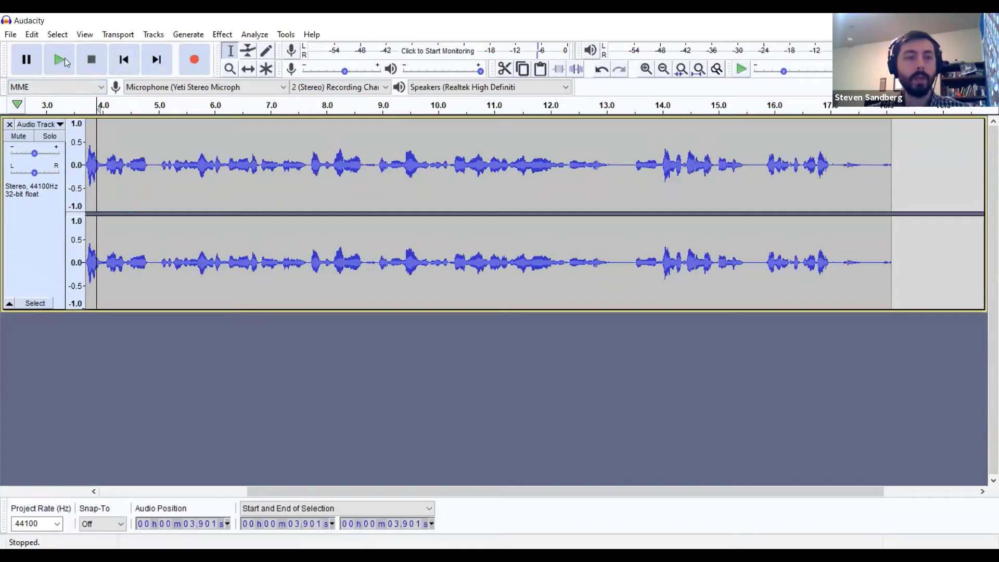
pyautogui.click(66, 62)
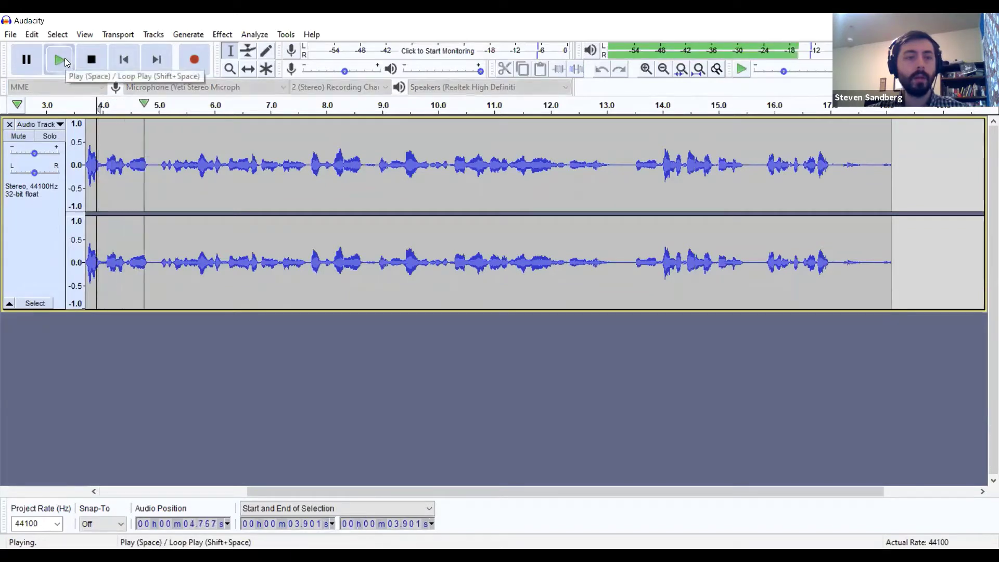
pyautogui.click(92, 60)
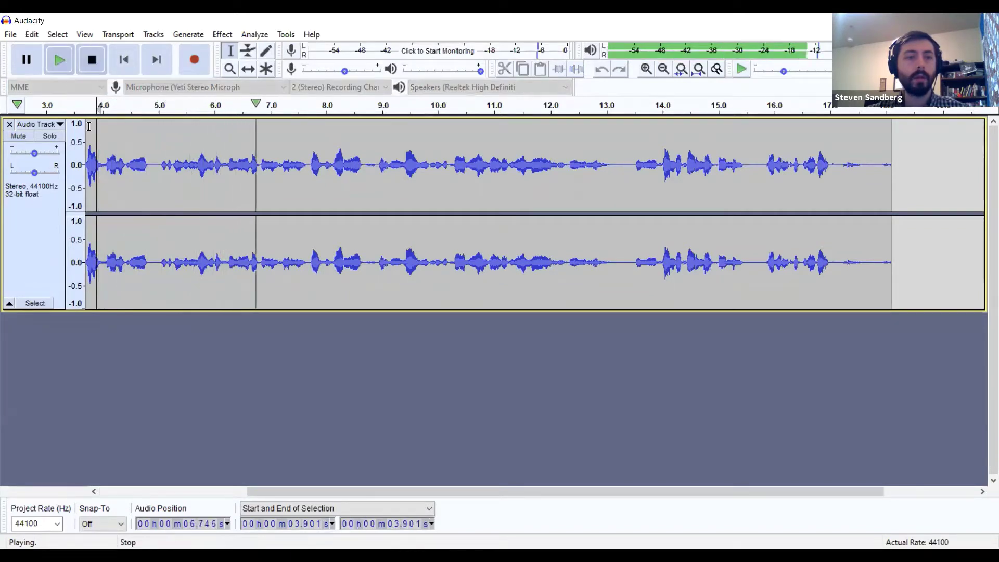
pyautogui.click(88, 171)
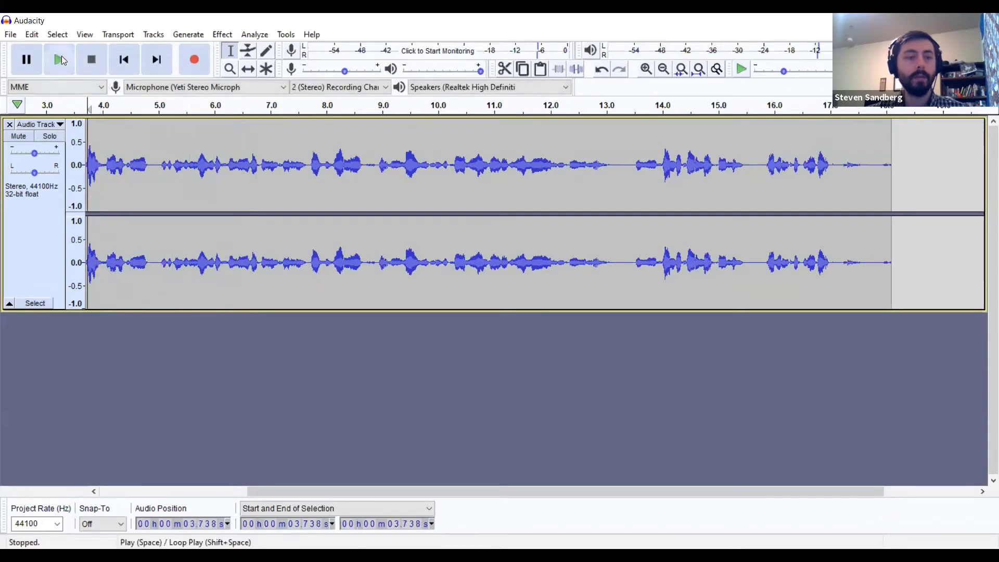
pyautogui.click(61, 60)
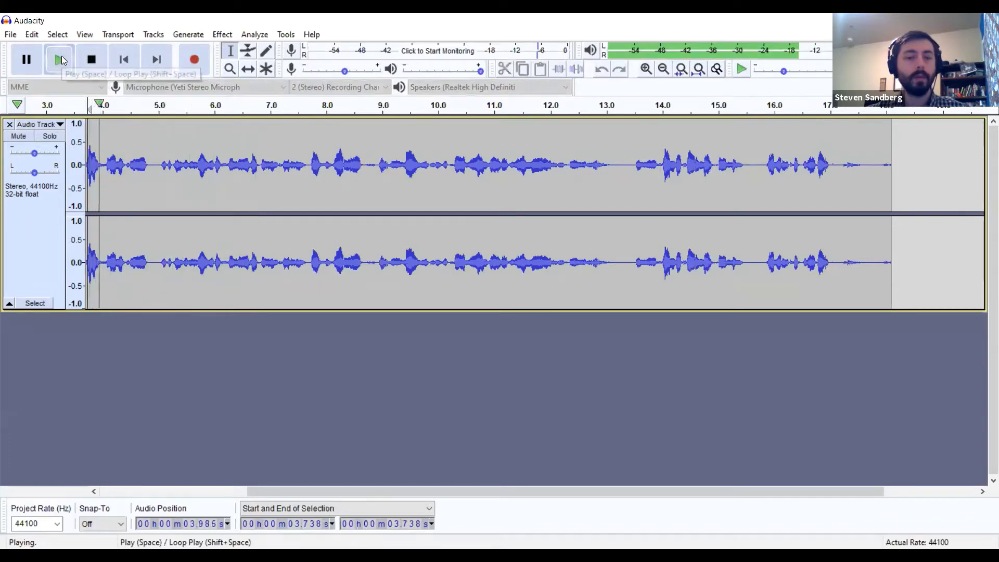
pyautogui.click(92, 60)
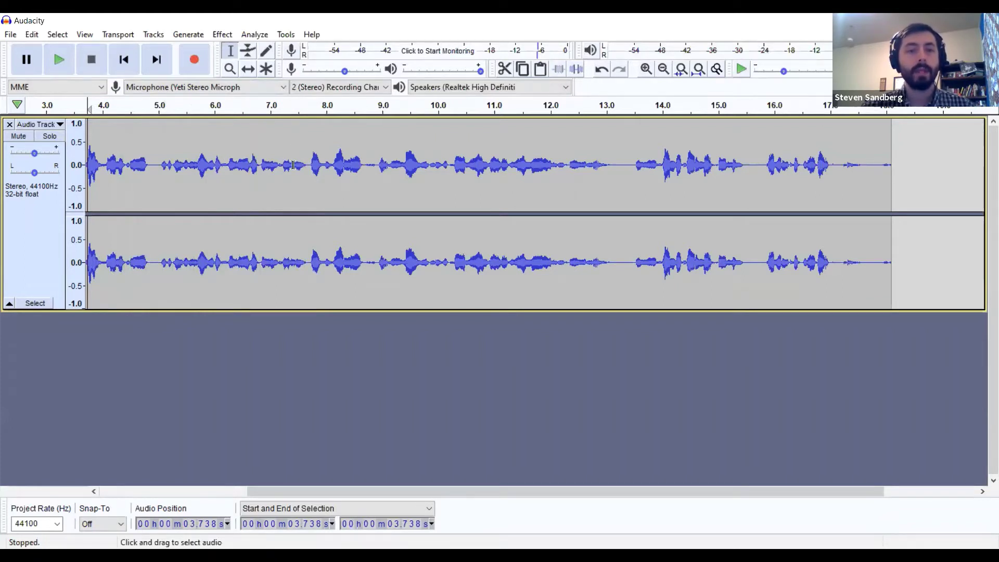
# Delete the audio from the start of the track to about 7.67 s and play the remaining clip briefly
pyautogui.moveTo(309, 164); pyautogui.dragTo(75, 134)
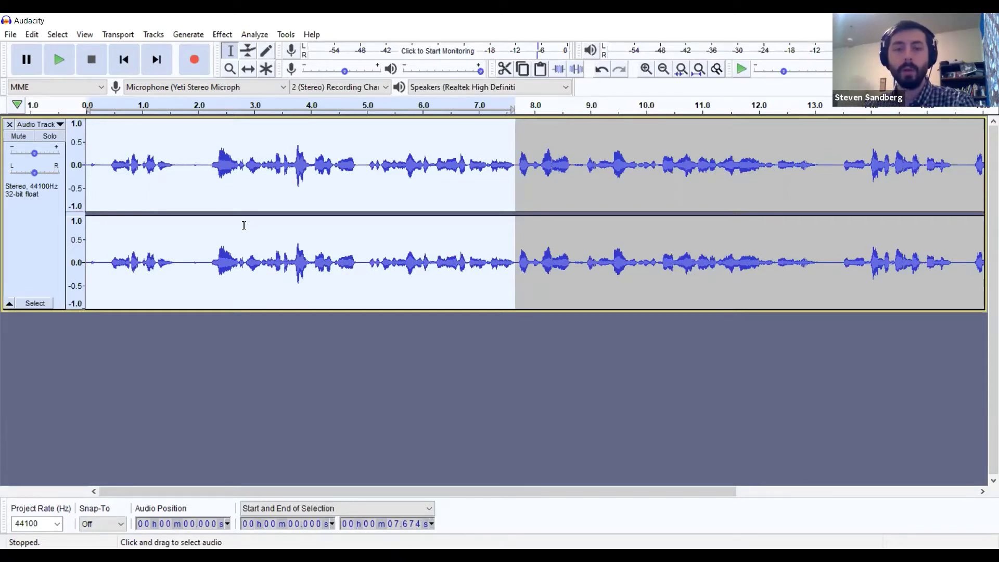
pyautogui.press('Delete')
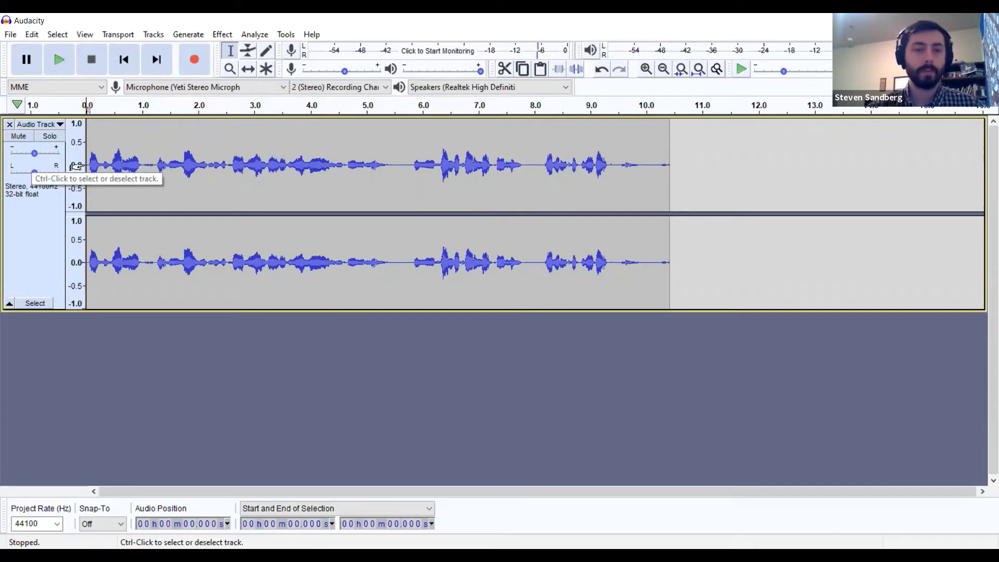
pyautogui.click(62, 58)
pyautogui.click(92, 60)
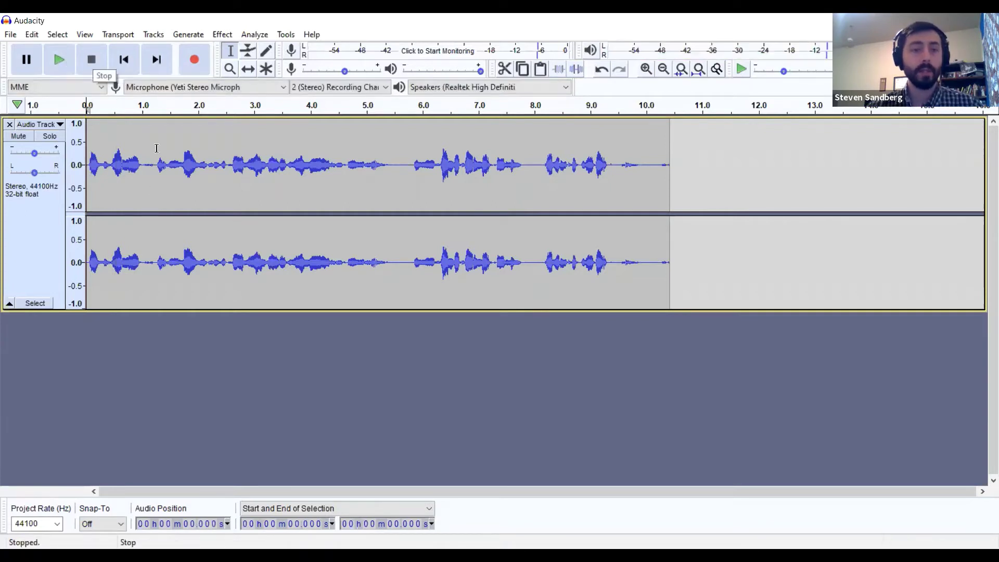
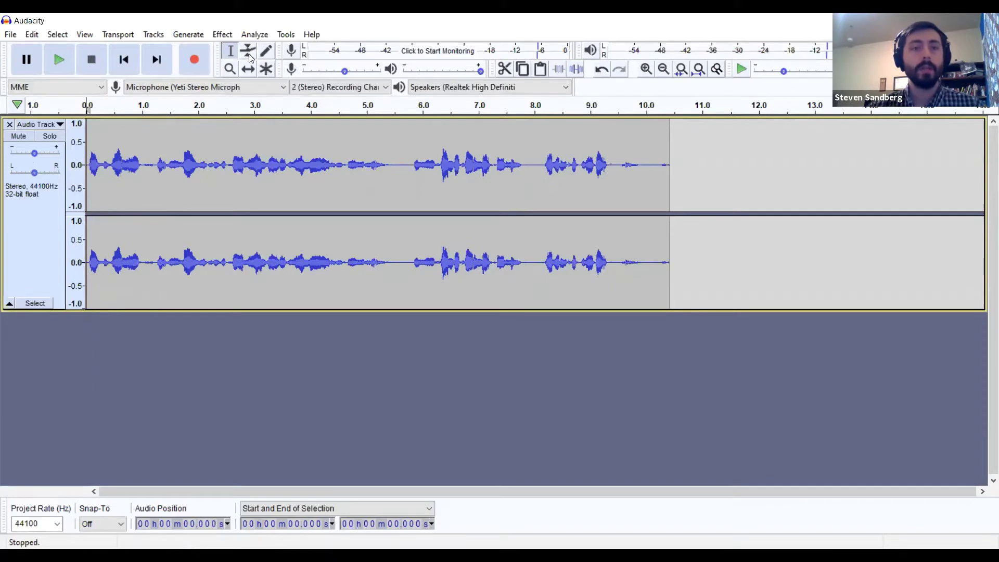
# Try lowering the whole clip's amplitude with the Envelope tool, listen before and after, and restore the envelope to full level
pyautogui.click(248, 52)
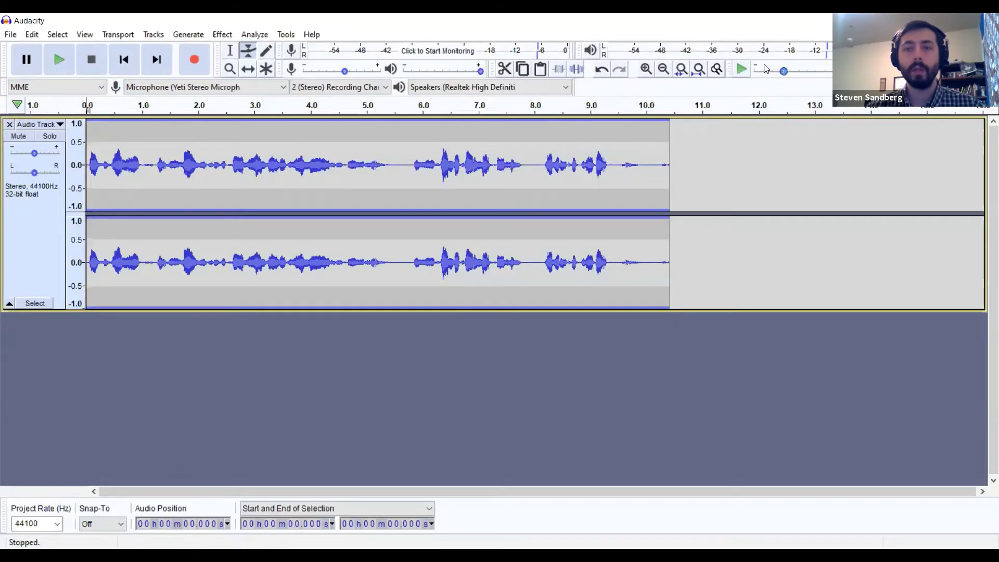
pyautogui.click(57, 64)
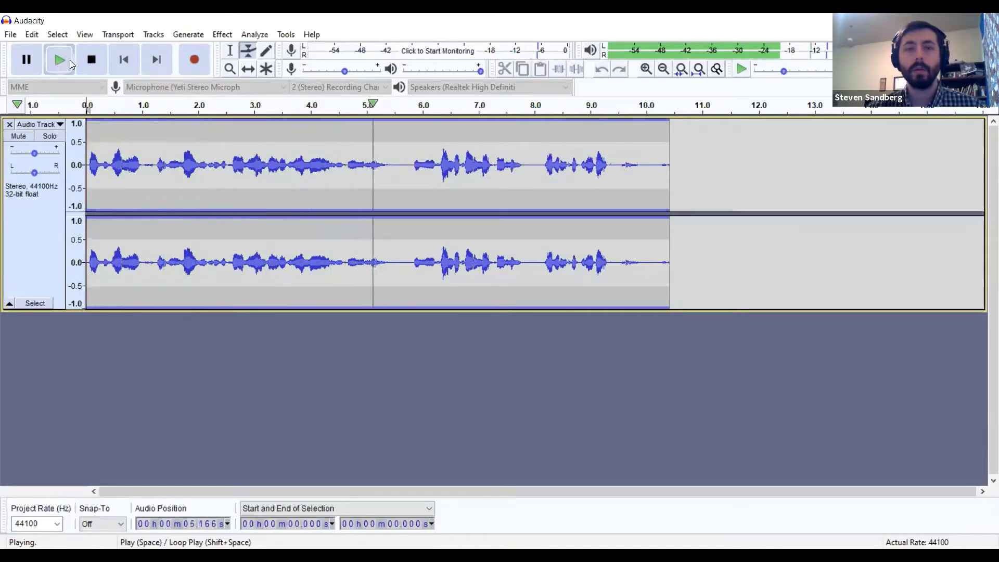
pyautogui.click(92, 61)
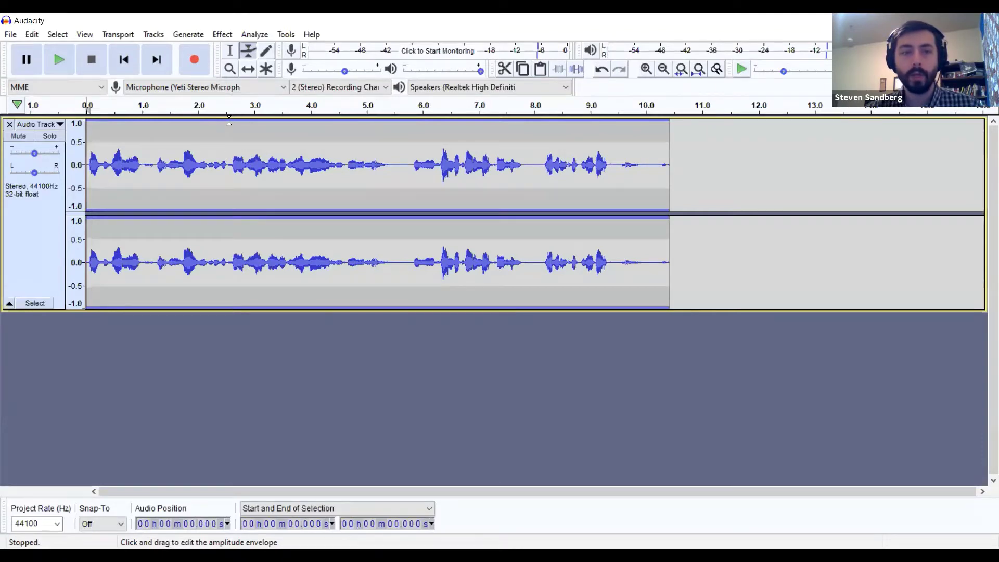
pyautogui.moveTo(229, 121); pyautogui.dragTo(240, 155)
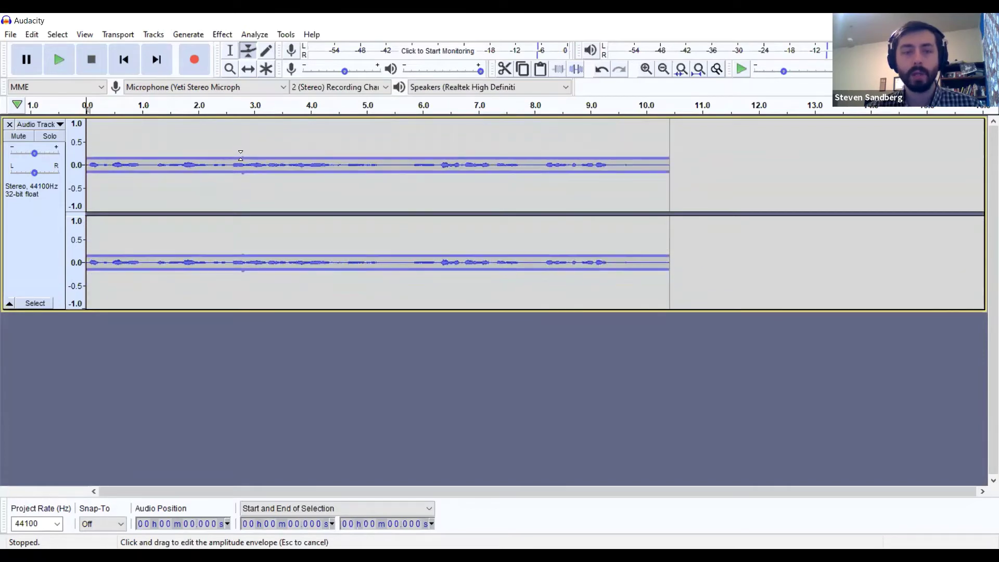
pyautogui.click(73, 63)
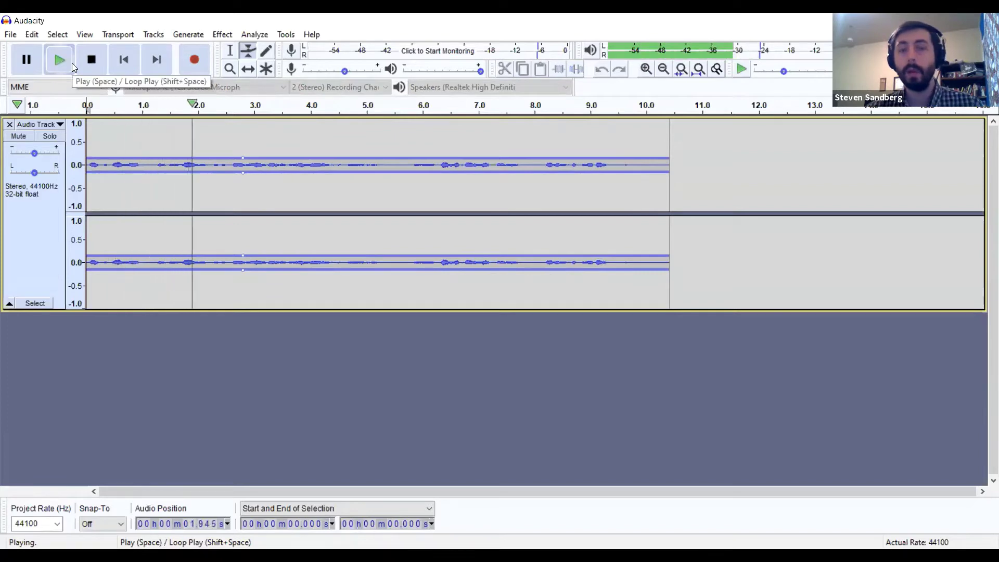
pyautogui.click(91, 60)
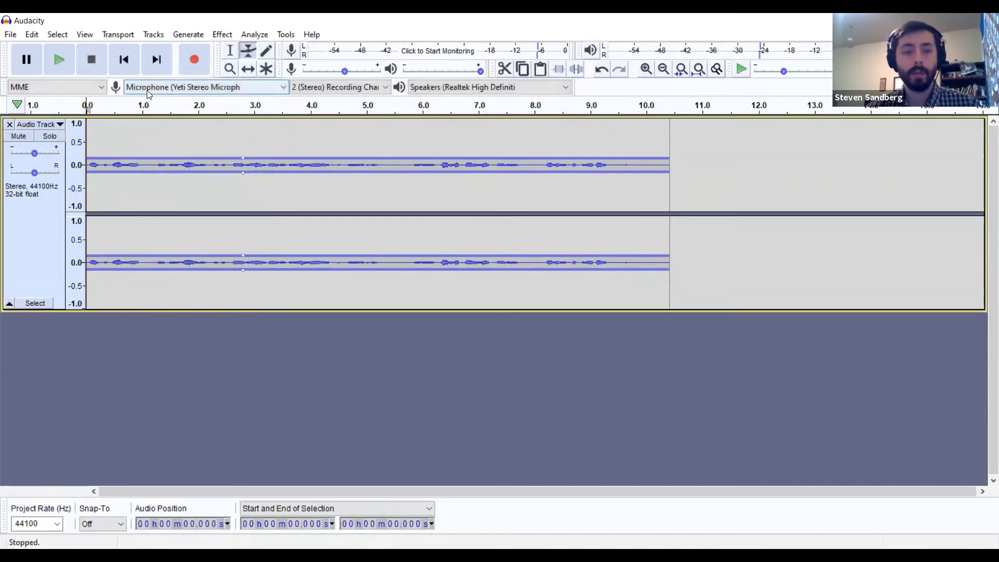
pyautogui.moveTo(242, 158); pyautogui.dragTo(245, 89)
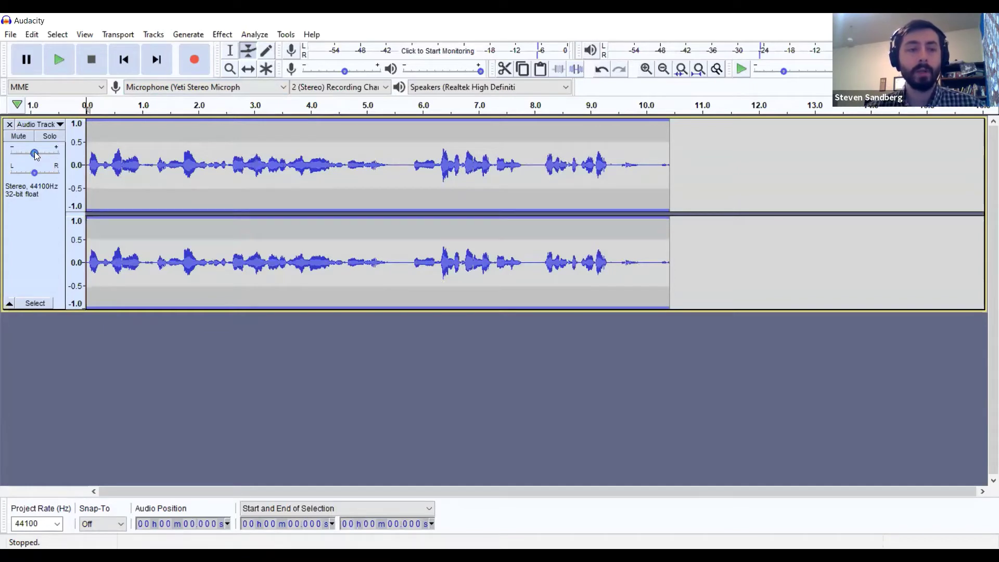
# Raise the track's gain to maximum and play it, then bring the gain back to just above centre and listen again
pyautogui.moveTo(36, 155); pyautogui.dragTo(77, 158)
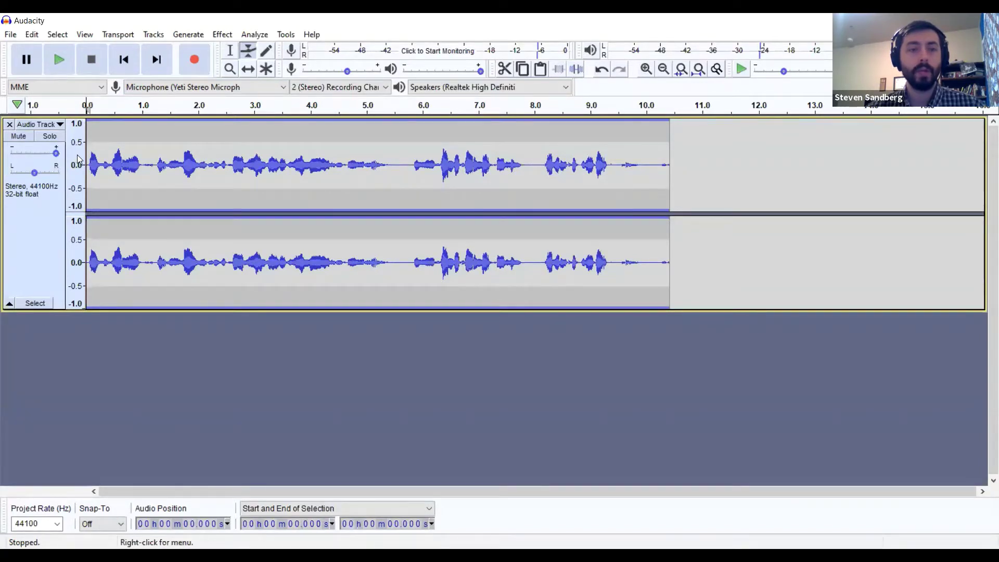
pyautogui.click(71, 66)
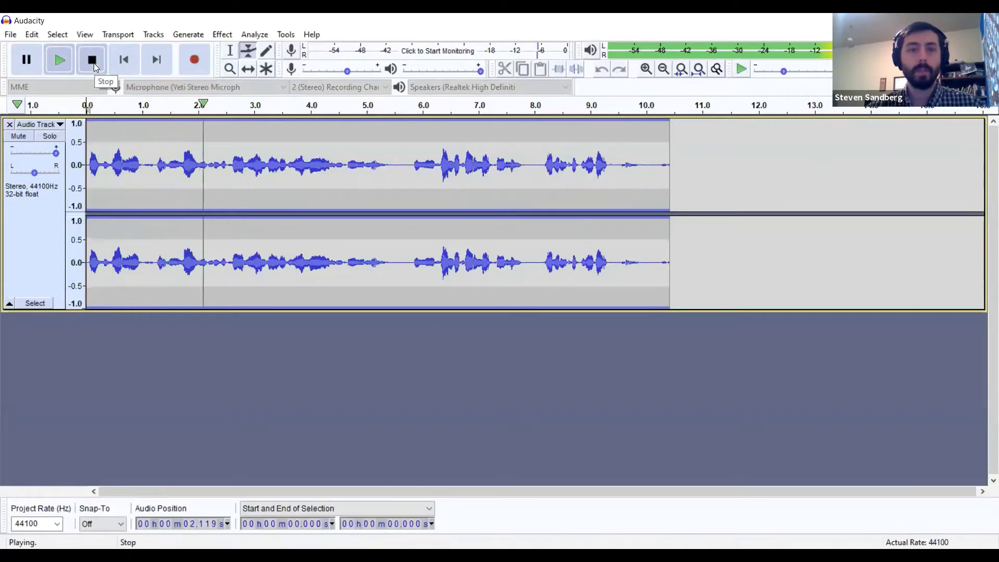
pyautogui.click(94, 63)
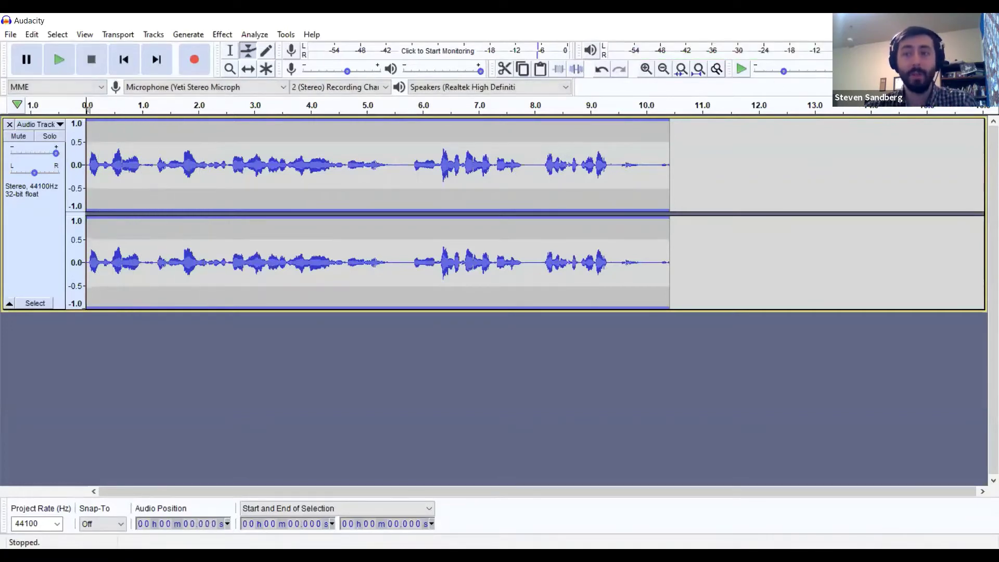
pyautogui.moveTo(55, 153); pyautogui.dragTo(18, 153)
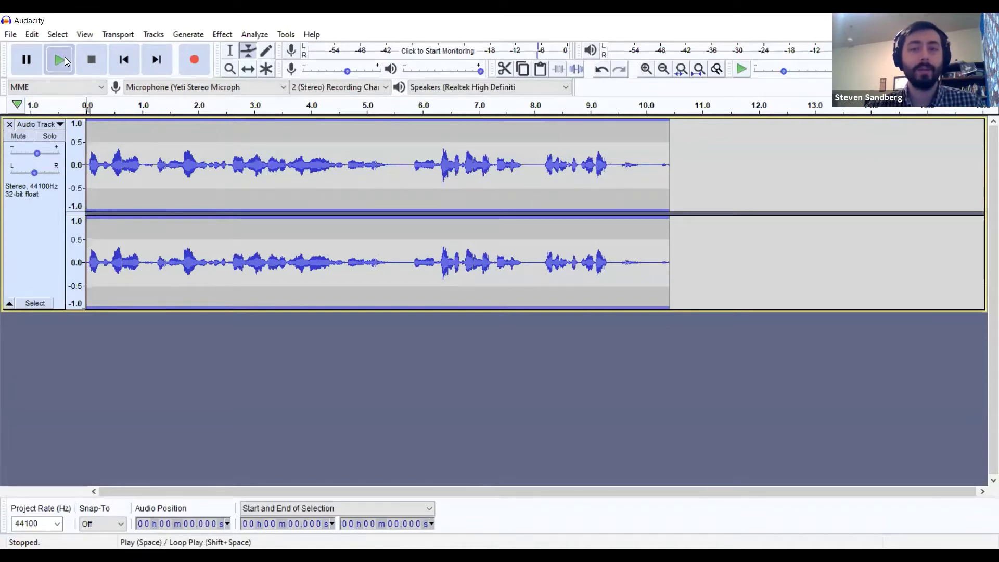
pyautogui.click(60, 60)
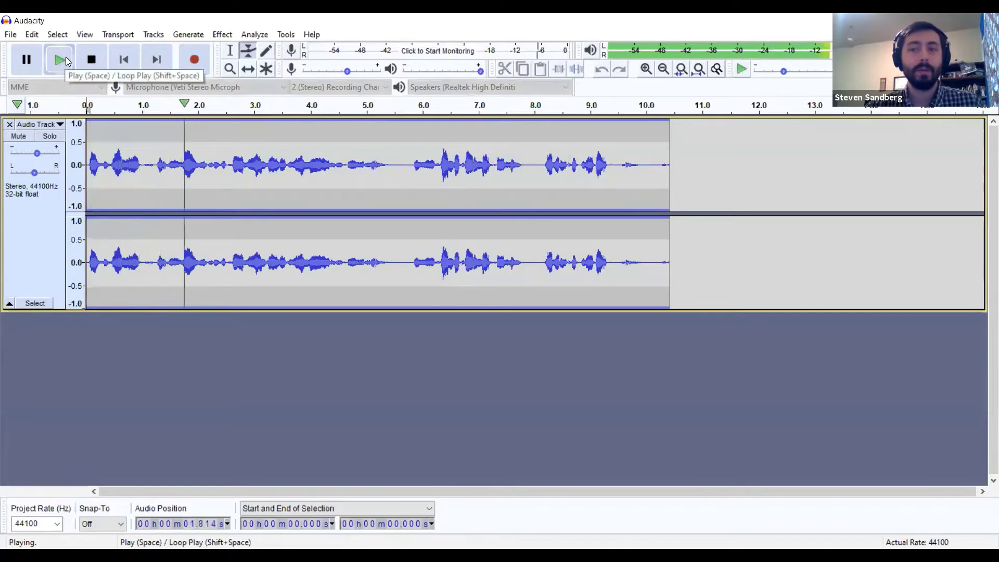
pyautogui.click(92, 61)
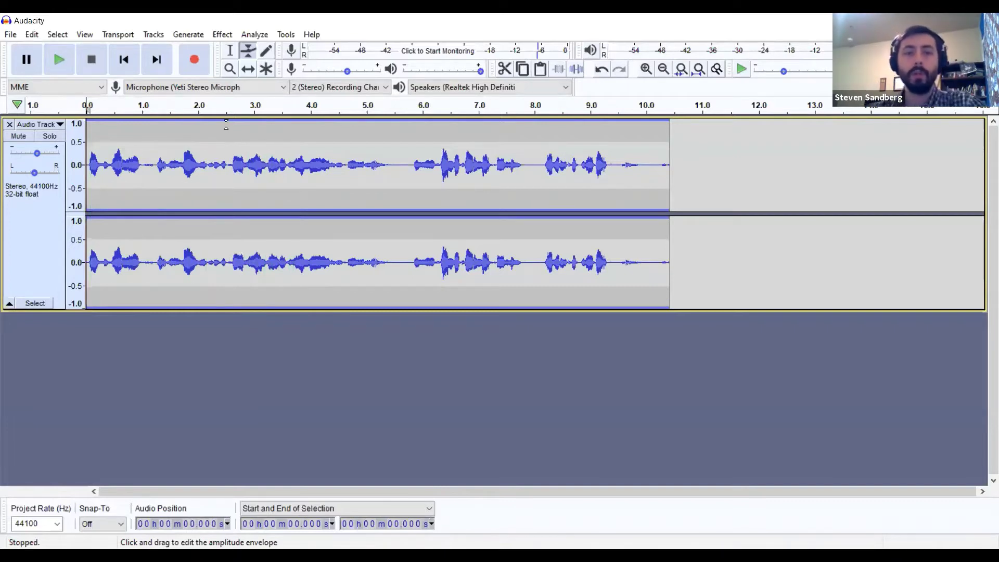
# Move the clip with the Time Shift tool so it starts at about 1 s, and play the result
pyautogui.click(247, 70)
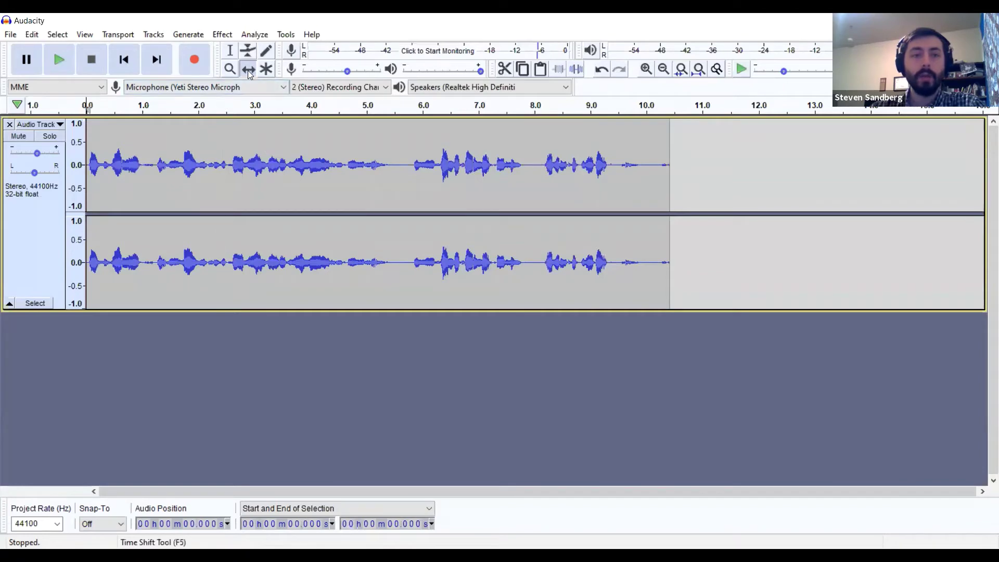
pyautogui.moveTo(229, 140)
pyautogui.mouseDown()
pyautogui.moveTo(483, 147)
pyautogui.moveTo(218, 150)
pyautogui.mouseUp()
pyautogui.moveTo(150, 137); pyautogui.dragTo(207, 139)
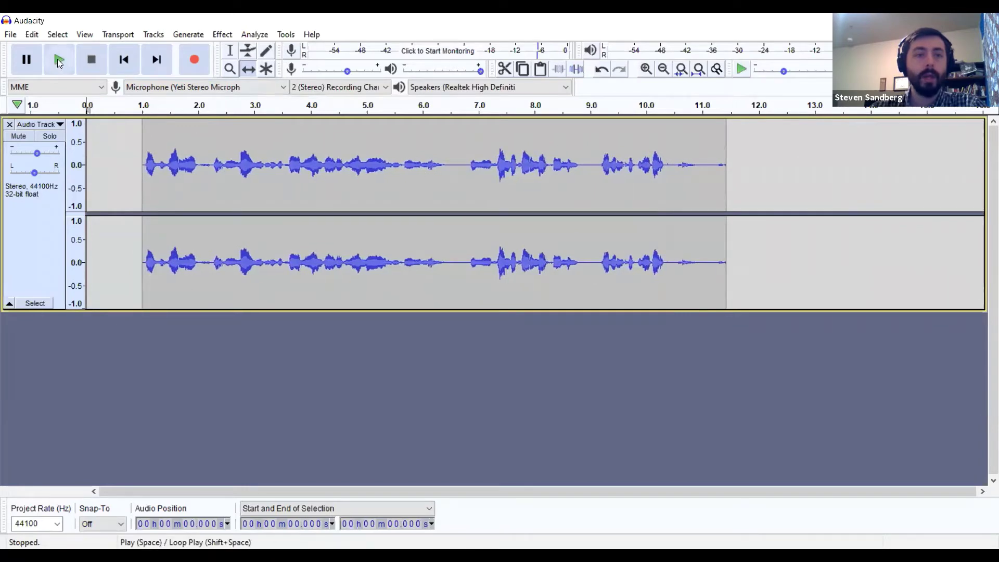
pyautogui.click(59, 62)
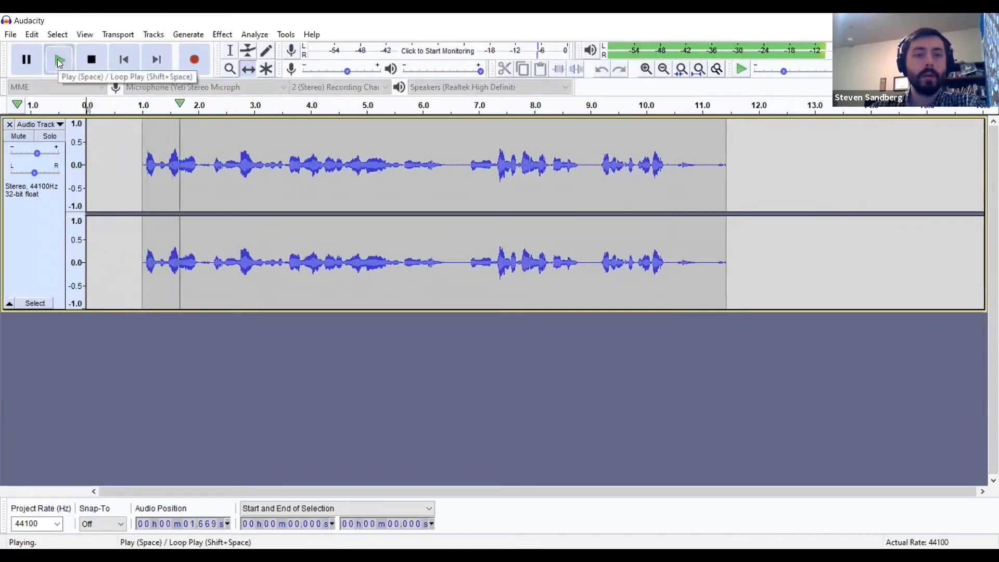
pyautogui.click(92, 66)
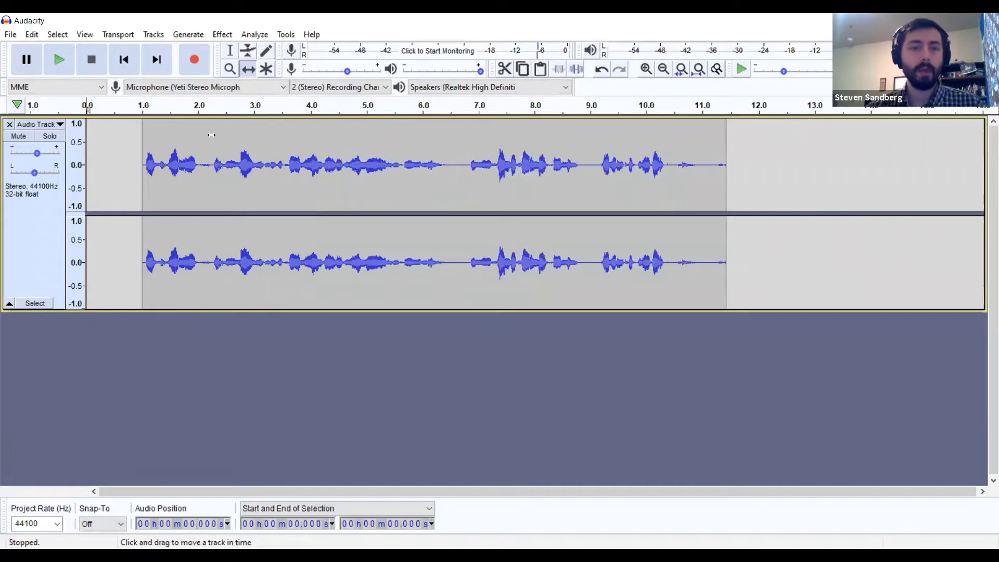
# Select from about 0.77 s to 11.81 s, delete the entire clip, and select the first 0.23 s of the emptied track
pyautogui.click(230, 50)
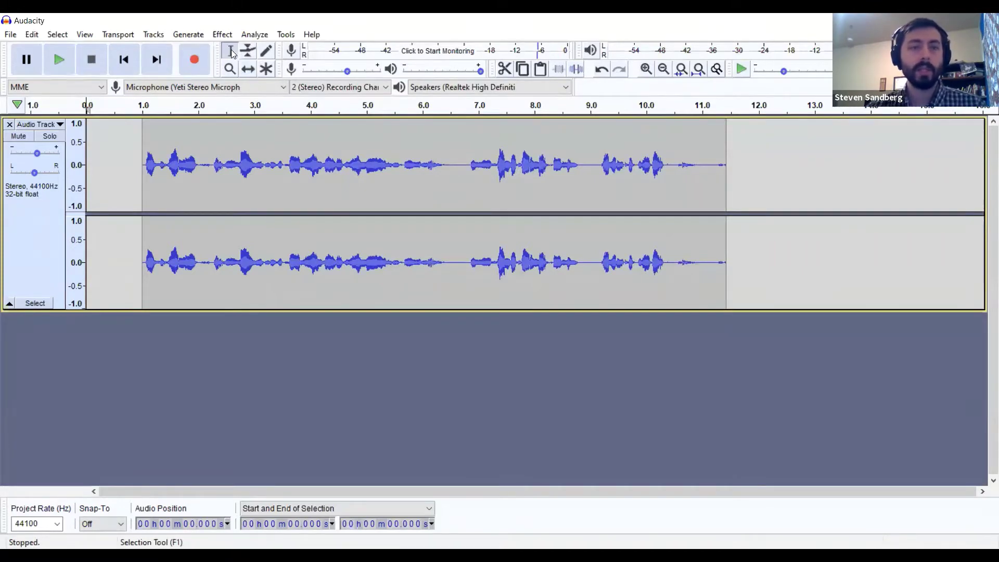
pyautogui.moveTo(130, 137); pyautogui.dragTo(748, 169)
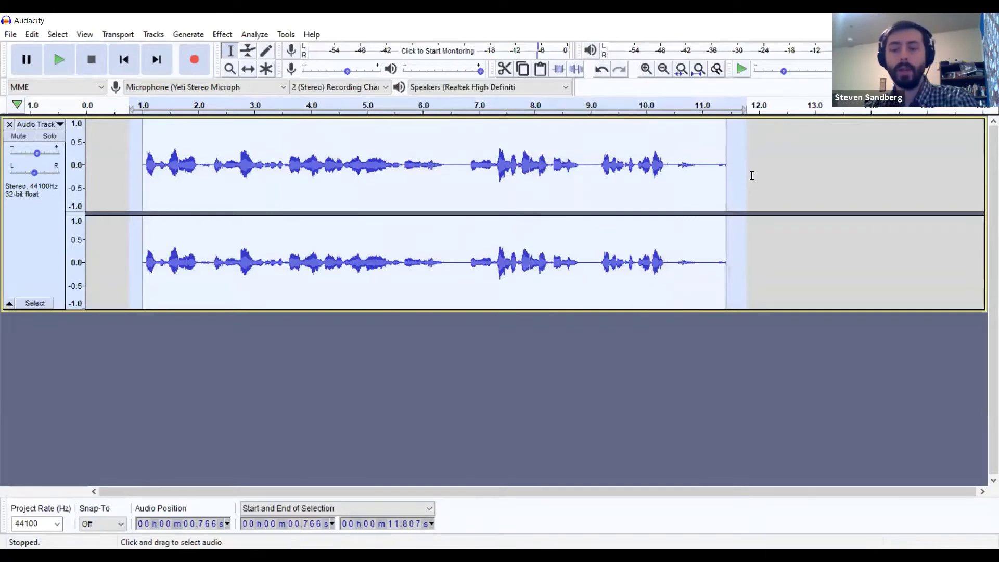
pyautogui.press('Delete')
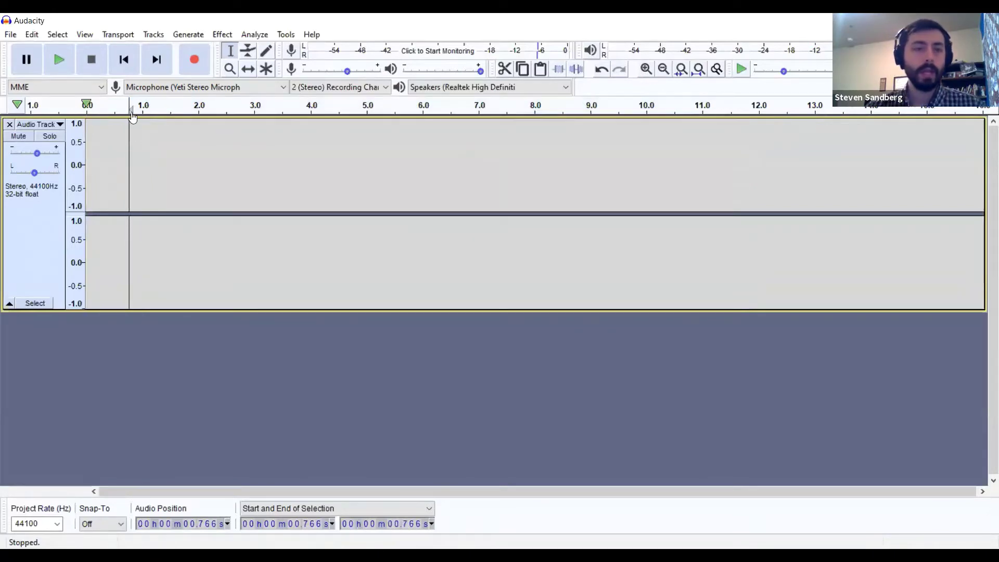
pyautogui.moveTo(99, 130); pyautogui.dragTo(75, 137)
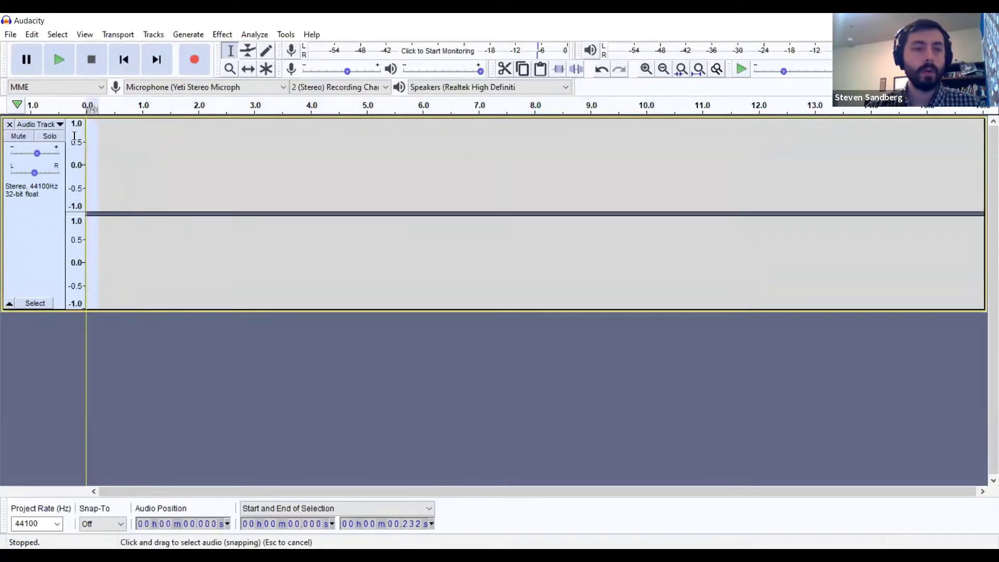
# Clear the selection on the emptied track and place the cursor at its start, 0.000 s
pyautogui.click(113, 180)
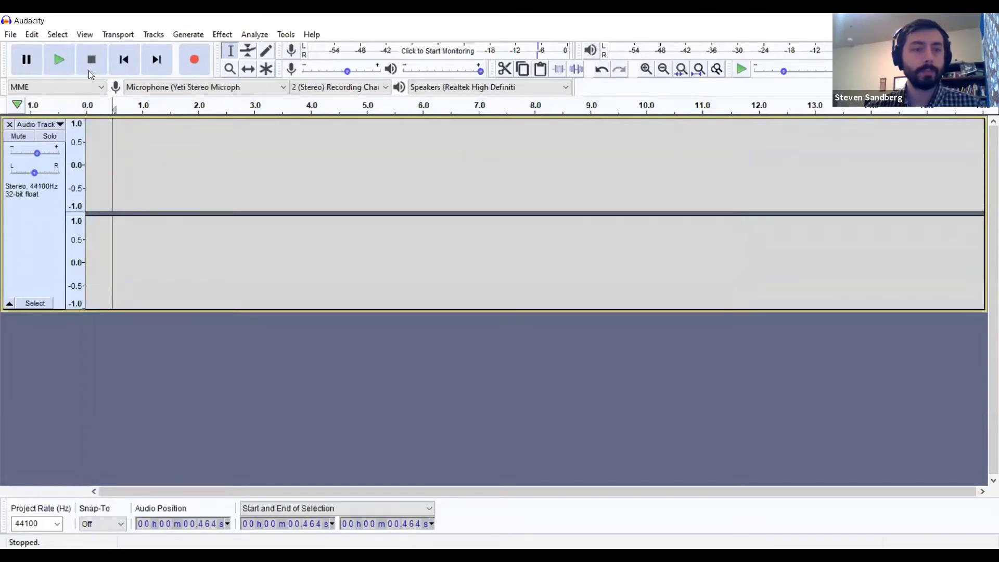
pyautogui.click(87, 106)
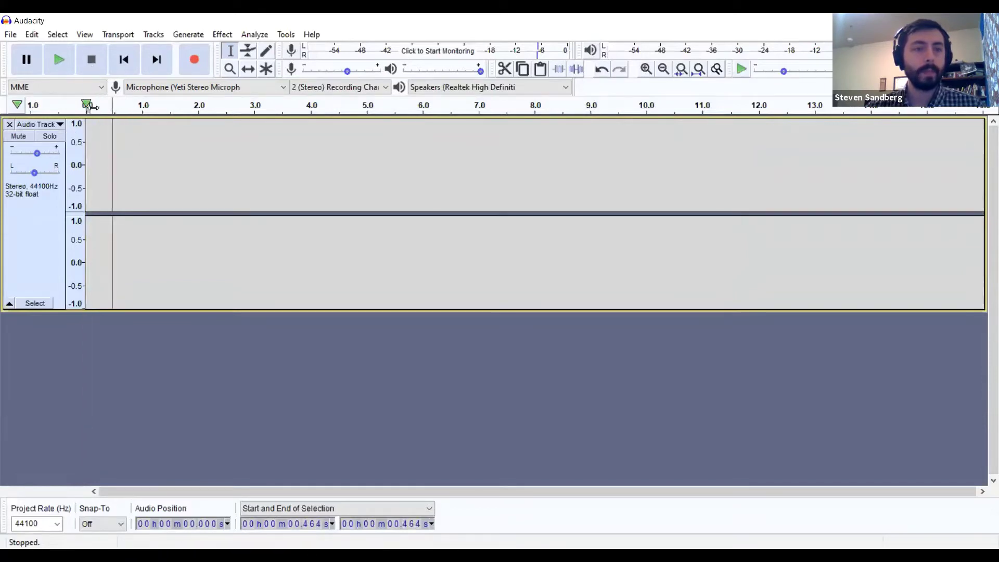
pyautogui.moveTo(114, 141); pyautogui.dragTo(85, 142)
pyautogui.hotkey('ctrl', 'shift', 'a')
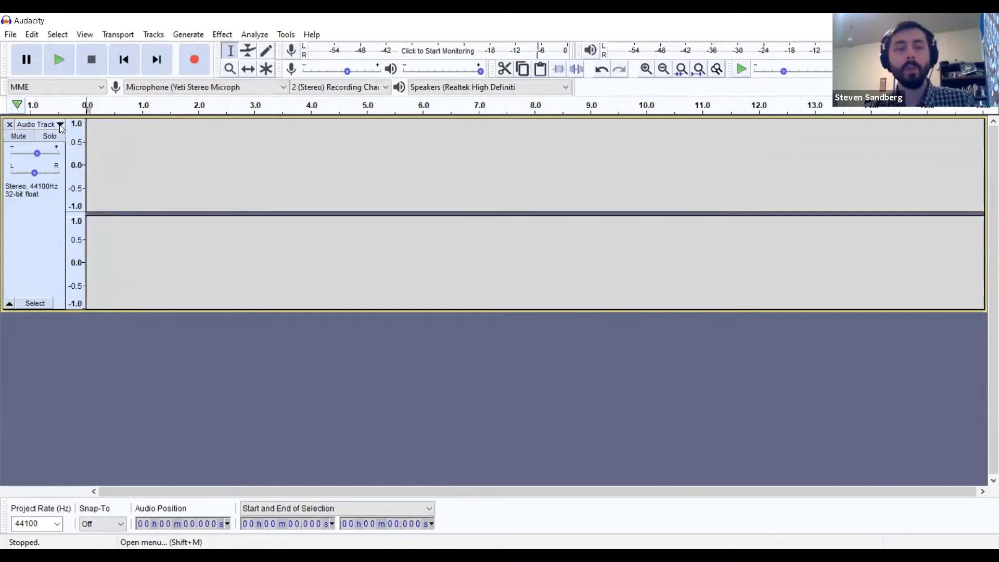
# Rename the audio track to "Dj voice"
pyautogui.click(61, 126)
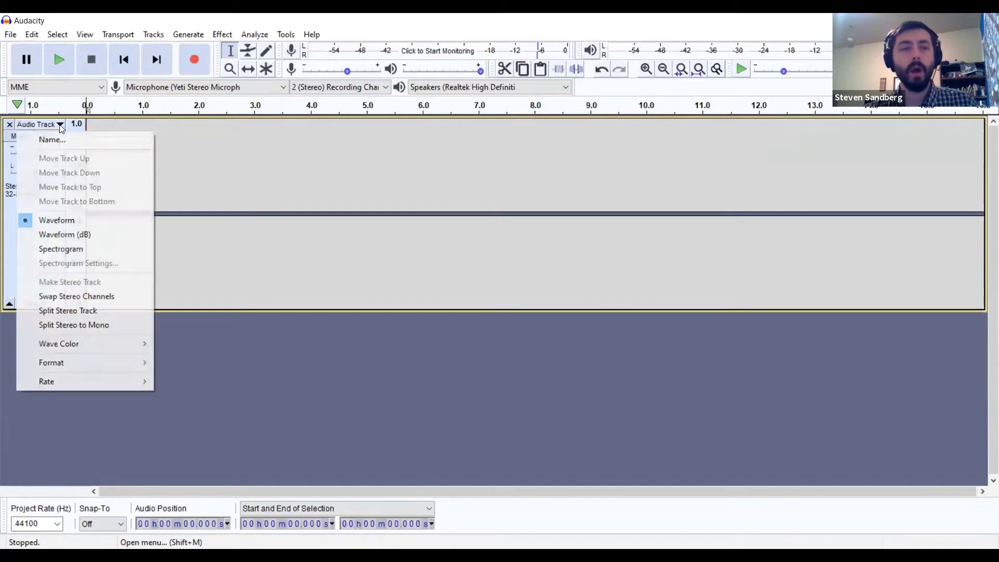
pyautogui.click(60, 140)
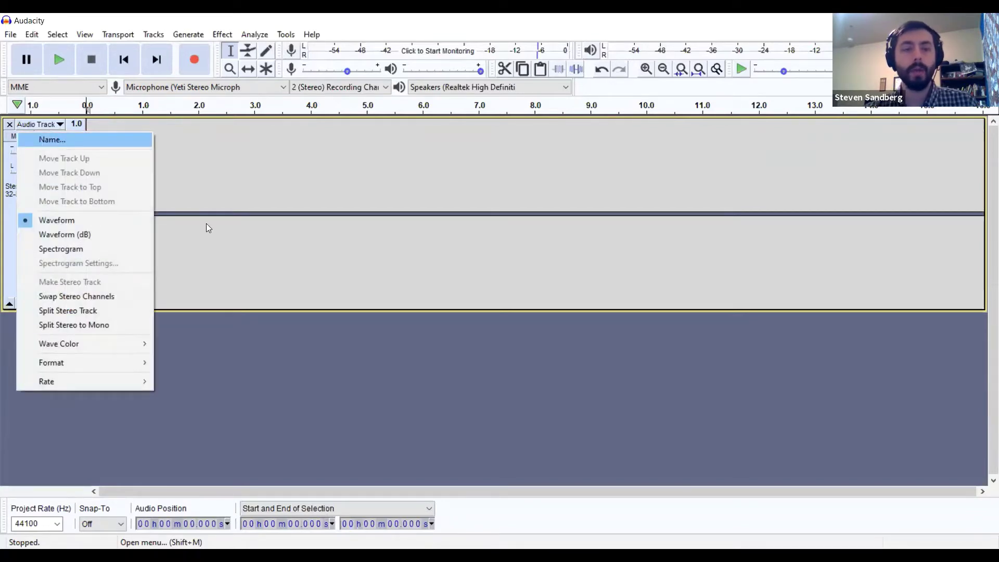
pyautogui.write('Narration')
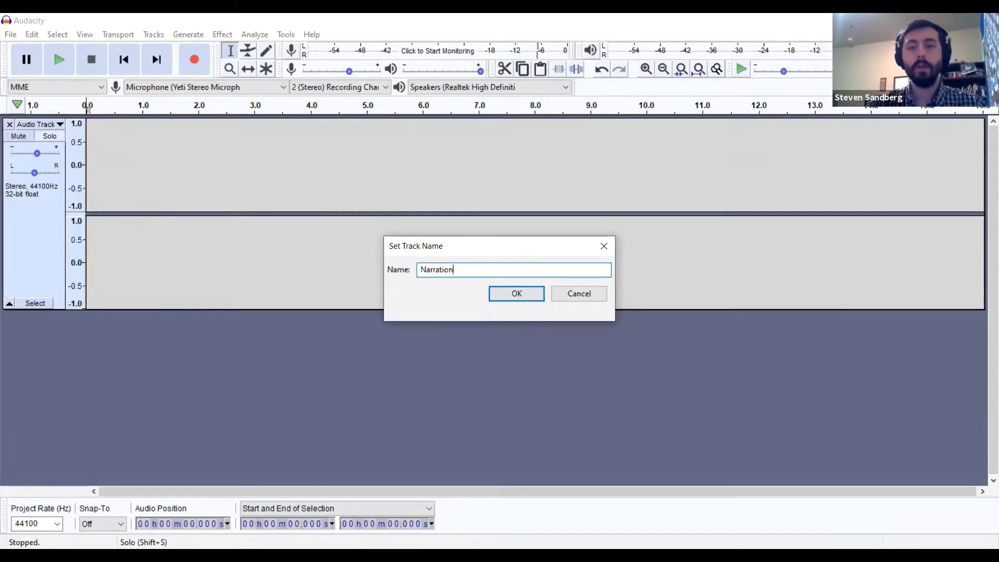
pyautogui.press('BackSpace')
pyautogui.press('BackSpace')
pyautogui.press('BackSpace')
pyautogui.press('BackSpace')
pyautogui.press('BackSpace')
pyautogui.press('BackSpace')
pyautogui.press('BackSpace')
pyautogui.press('BackSpace')
pyautogui.write('Host')
pyautogui.write('Dj voice')
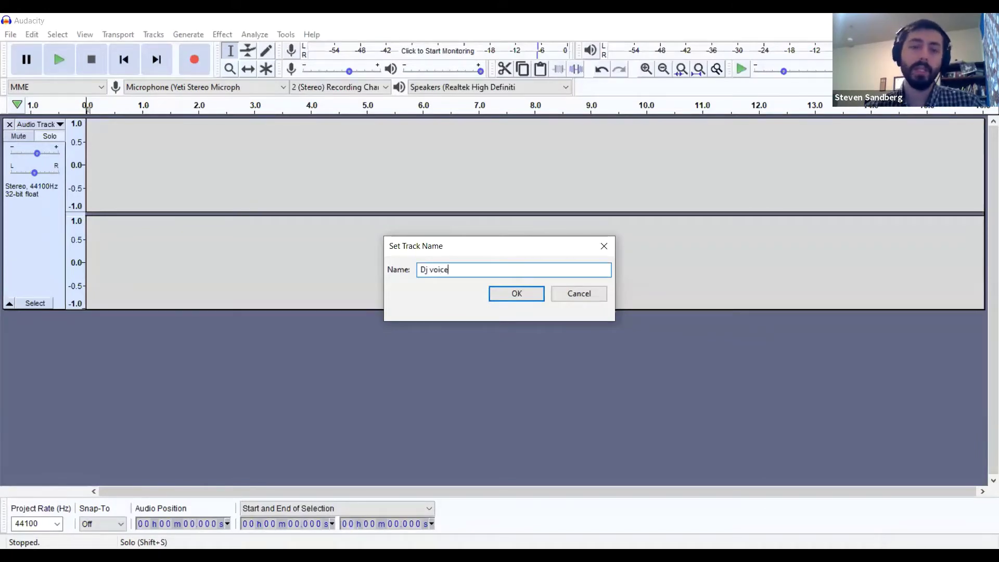
pyautogui.click(512, 296)
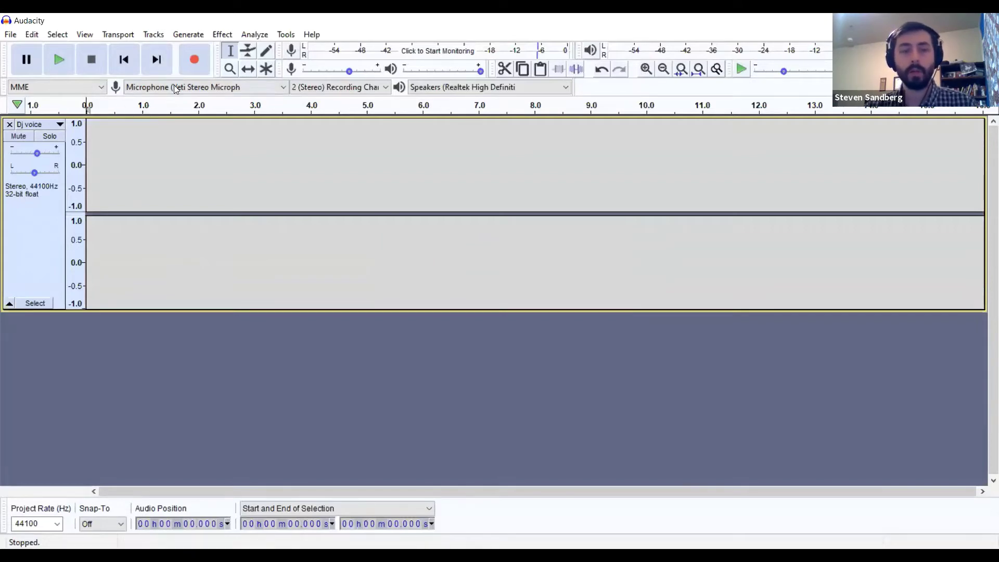
# Record about 11.6 s of microphone speech from the start of the Dj voice track
pyautogui.click(196, 63)
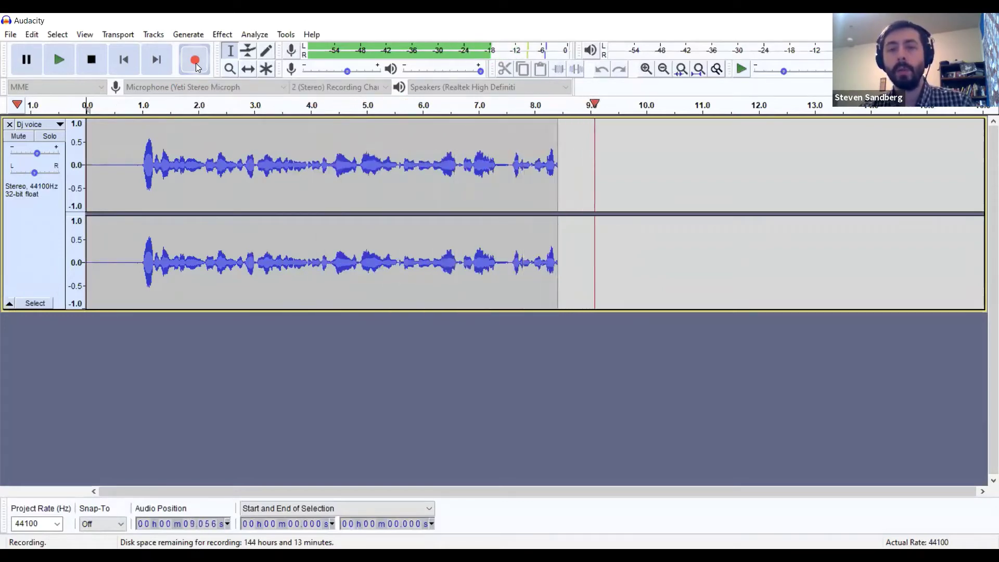
pyautogui.click(97, 59)
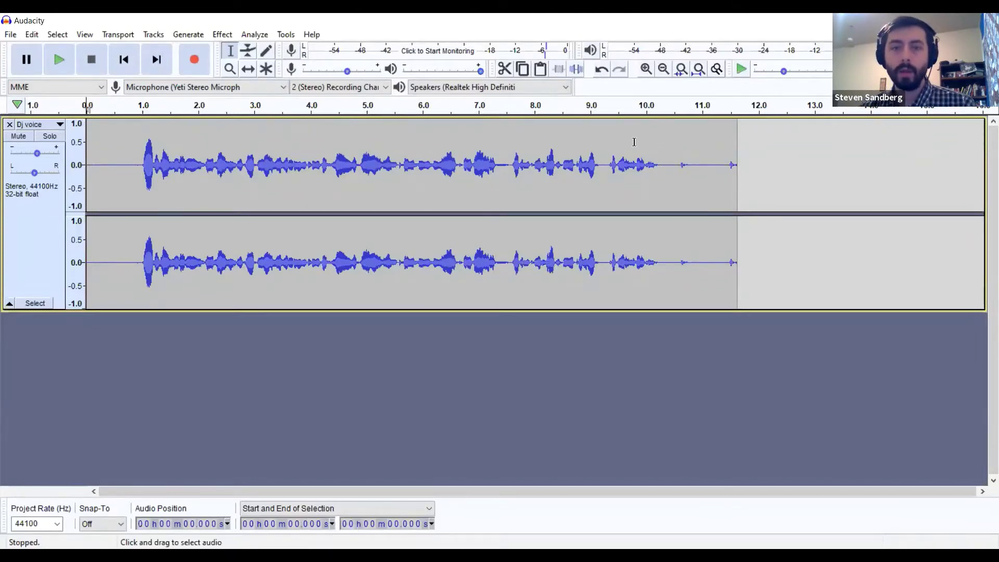
# Play the recording from about 9.25 s, and delete its tail from about 10.29 s to the end
pyautogui.click(605, 122)
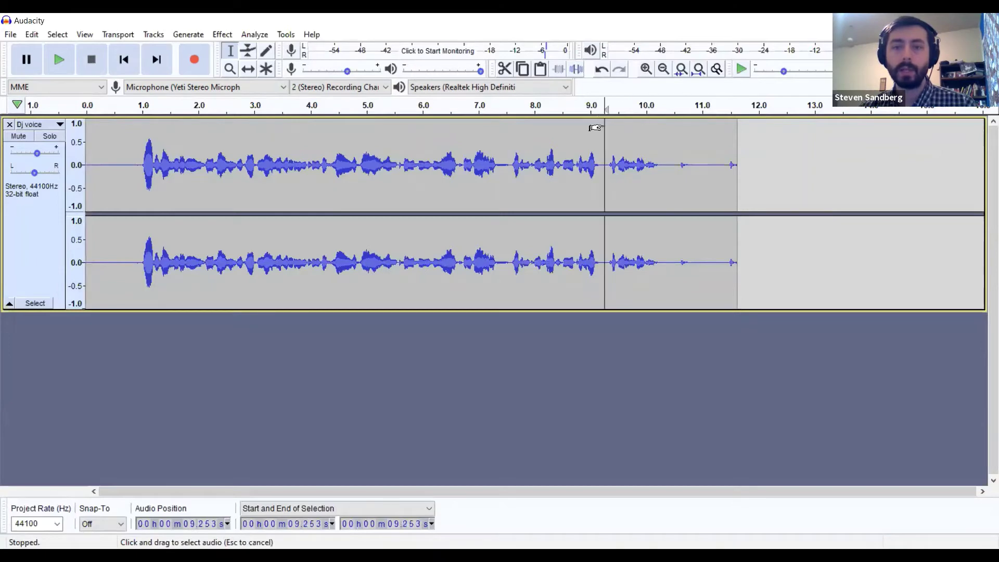
pyautogui.click(60, 63)
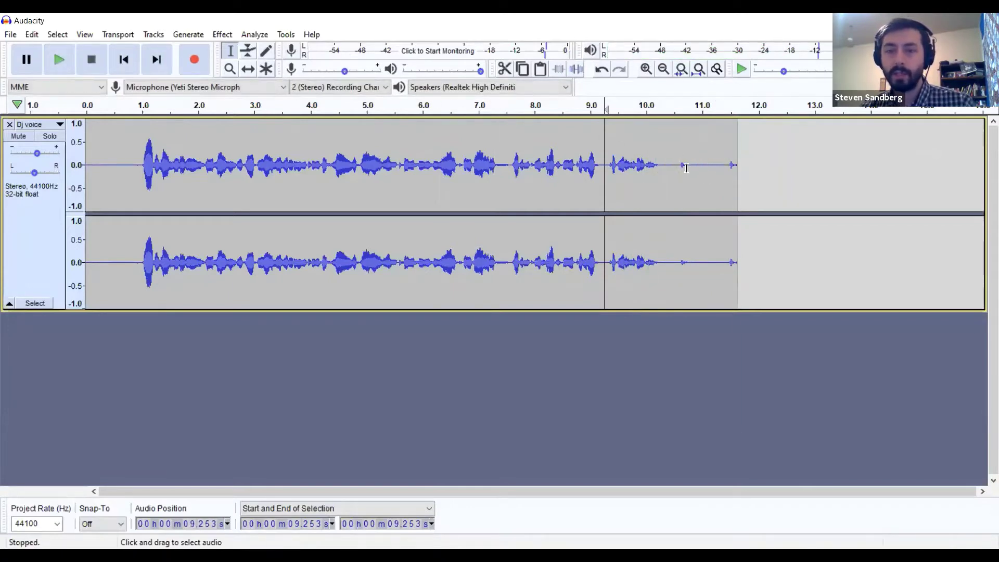
pyautogui.moveTo(663, 163); pyautogui.dragTo(754, 168)
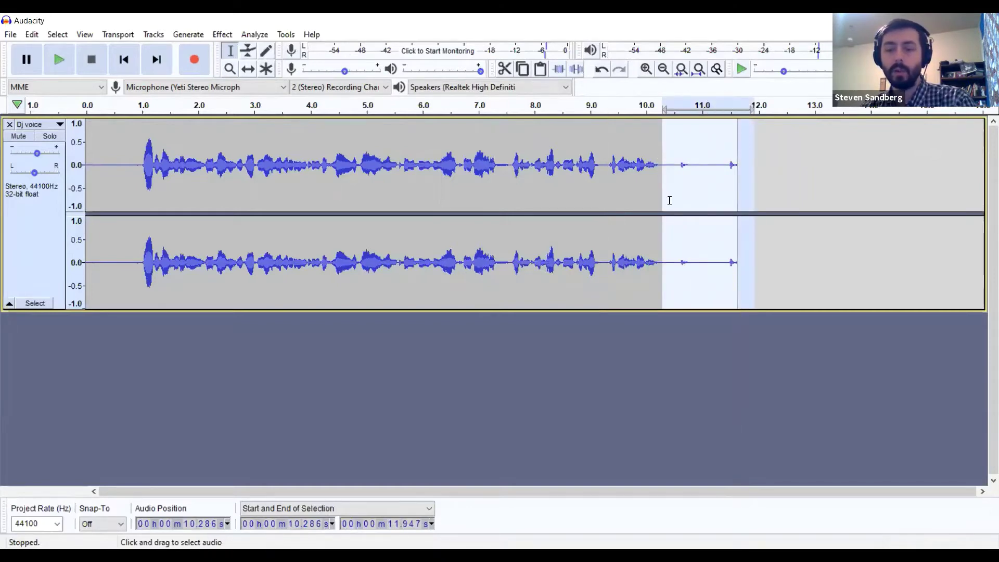
pyautogui.press('Delete')
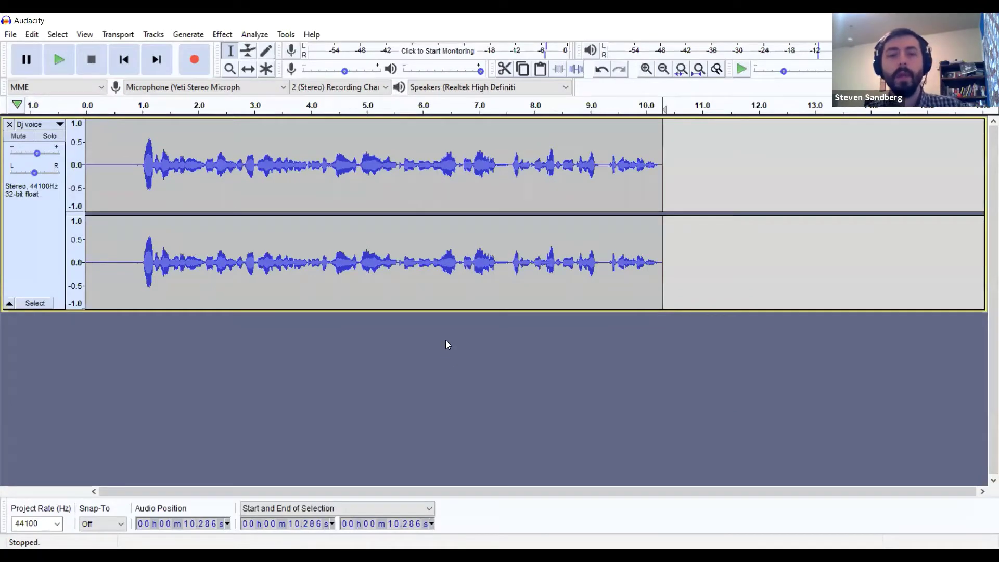
# Import the "Other Side Of Tracks" audio file from the Jazz practice folder as a new track
pyautogui.click(17, 38)
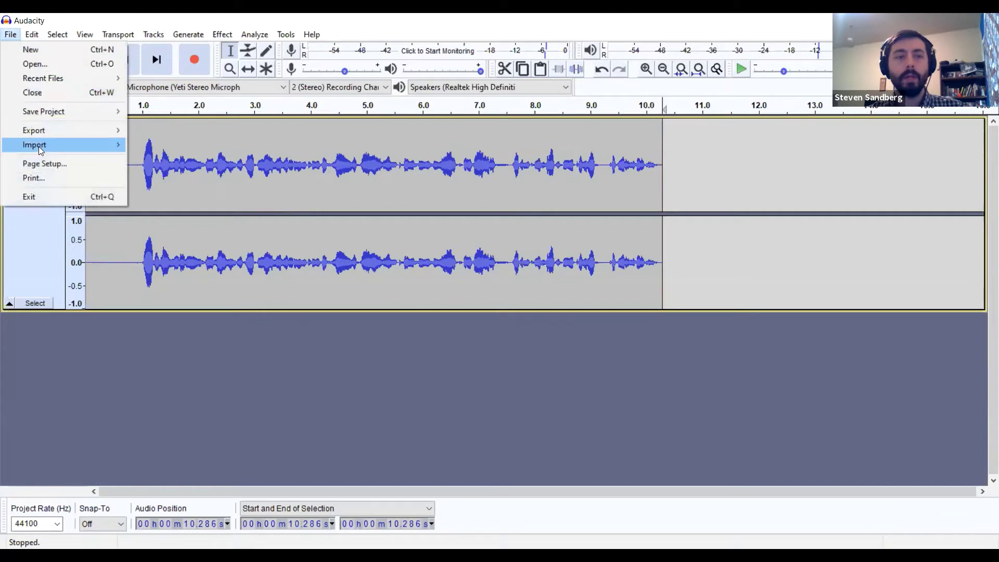
pyautogui.moveTo(46, 148)
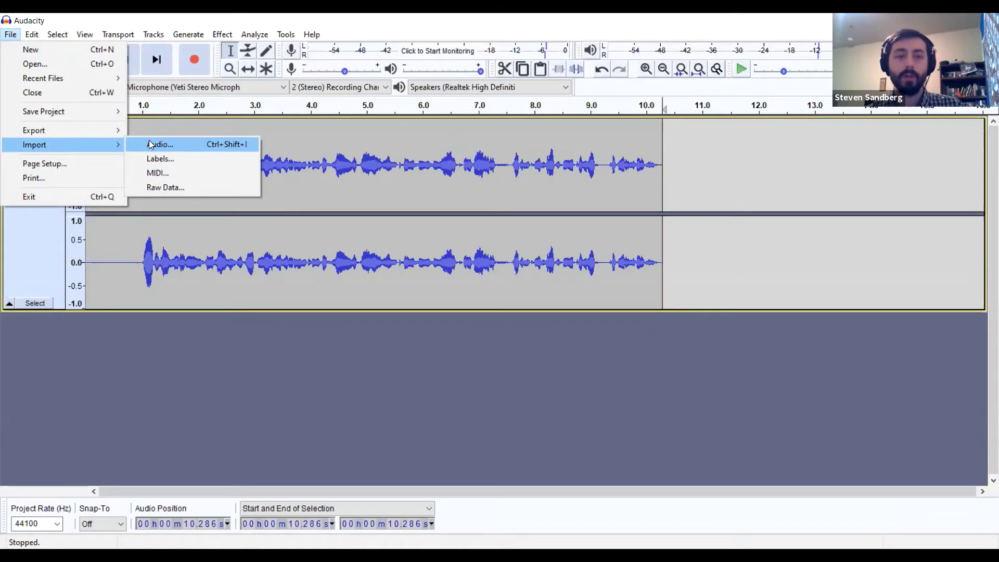
pyautogui.click(167, 146)
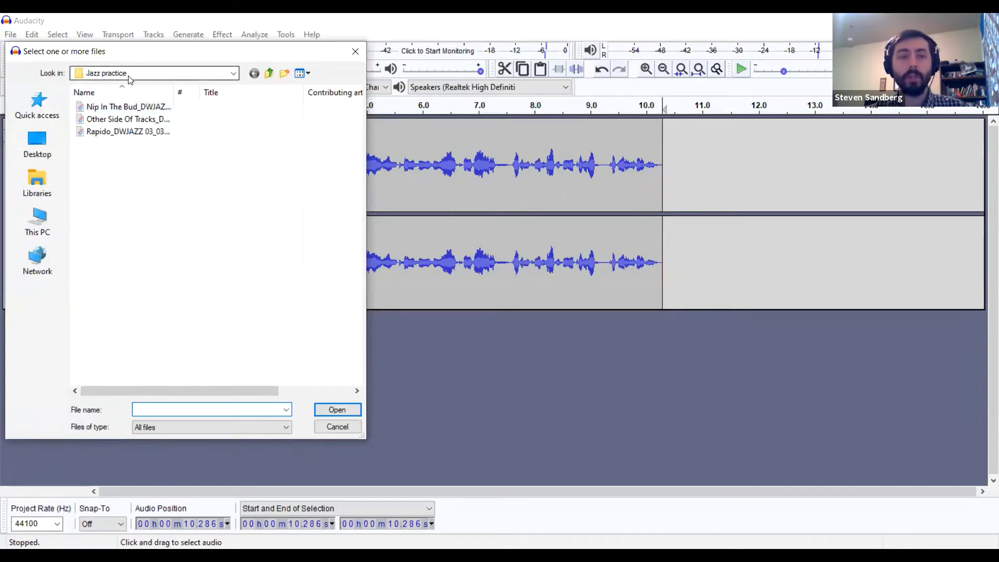
pyautogui.click(119, 126)
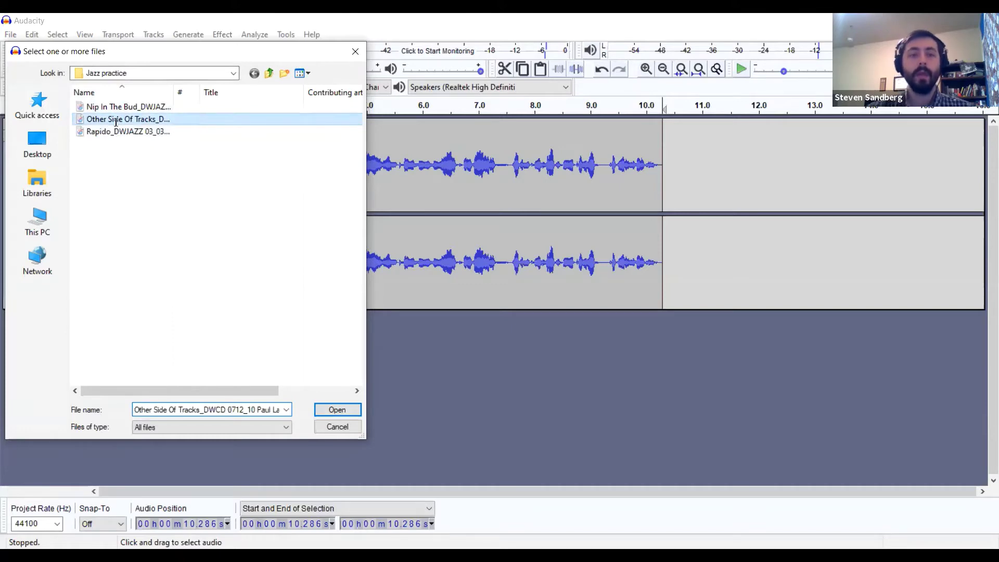
pyautogui.press('Return')
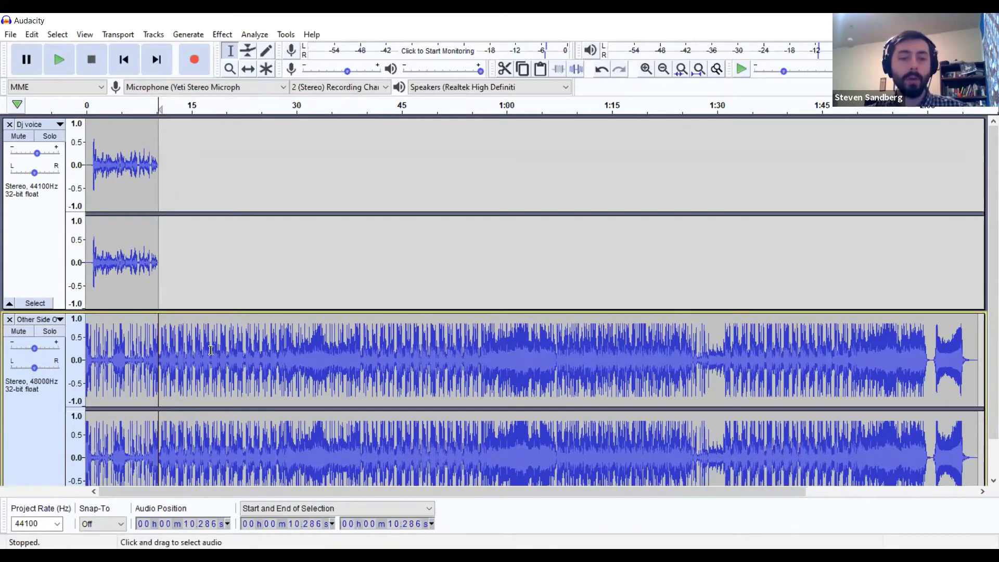
# Play both tracks together, first from about 10.29 s and again from the start
pyautogui.click(68, 58)
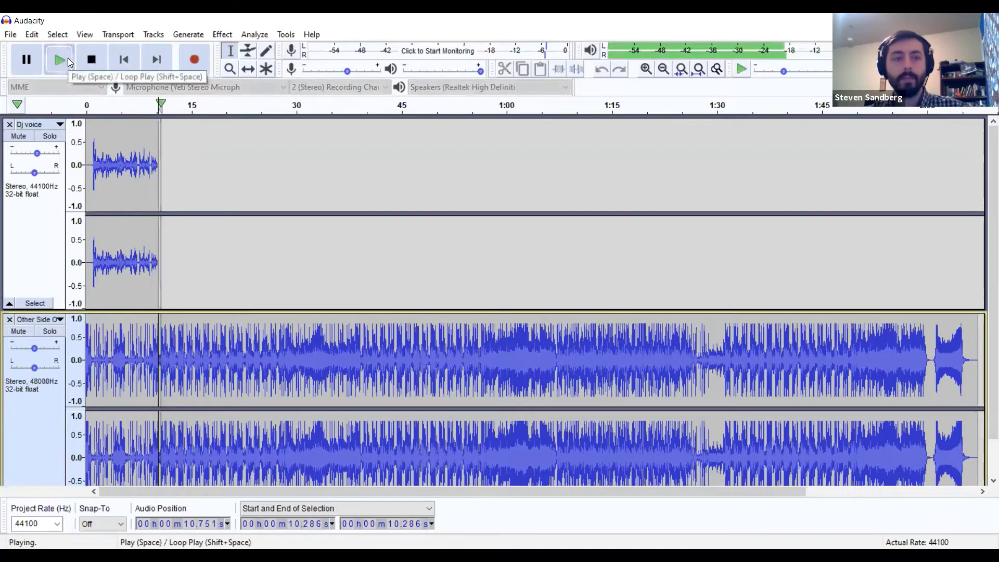
pyautogui.click(86, 64)
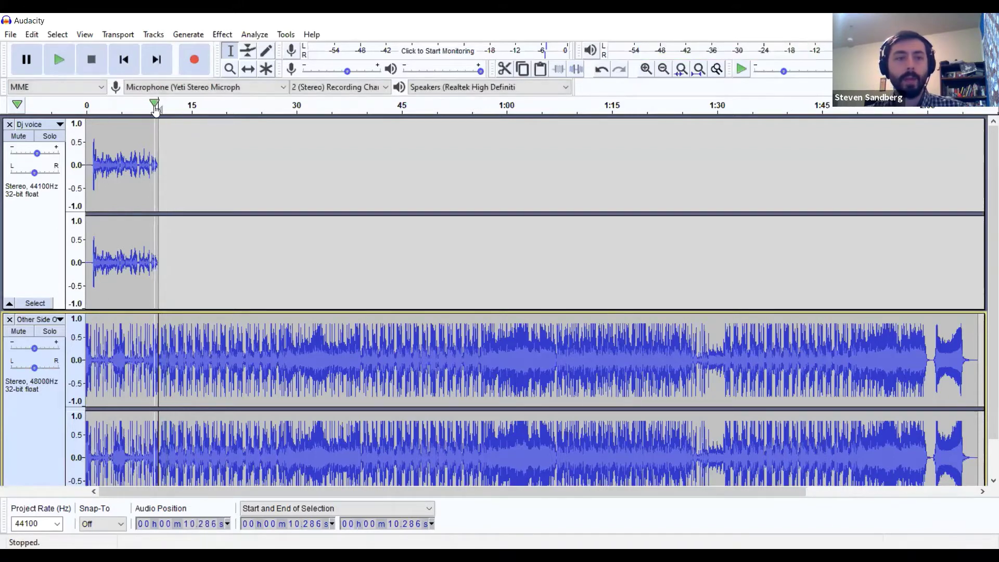
pyautogui.click(86, 110)
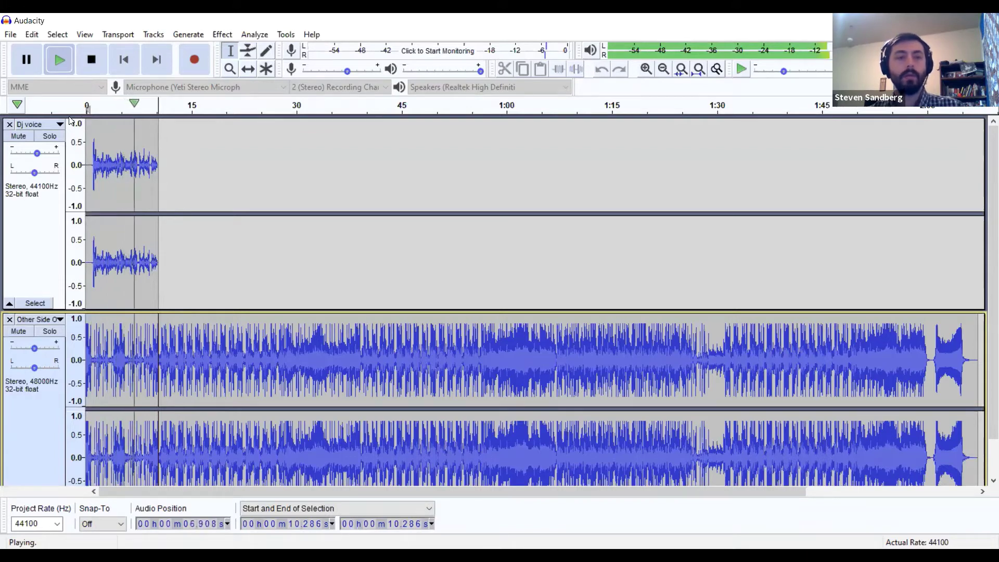
pyautogui.click(93, 60)
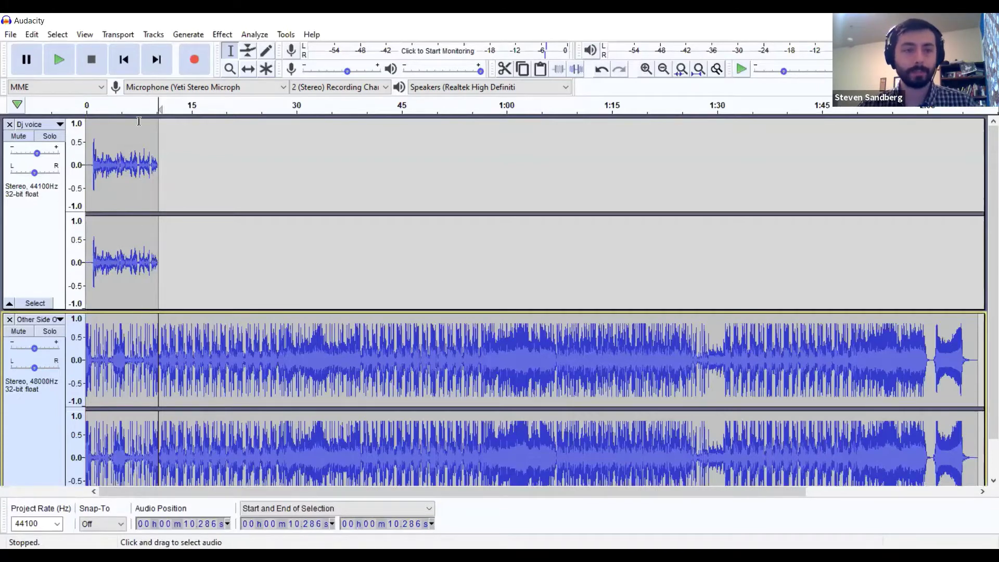
# Shift the music clip to start where the voice clip ends, at about 10.29 s, and play across the transition
pyautogui.click(250, 69)
pyautogui.moveTo(125, 320); pyautogui.dragTo(199, 321)
pyautogui.scroll(-1, 199, 321)
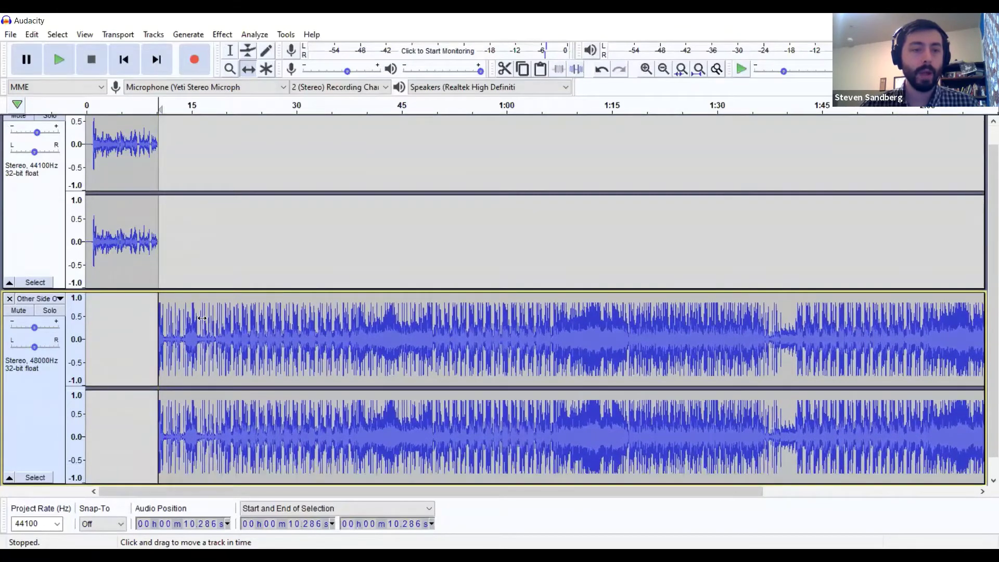
pyautogui.click(93, 107)
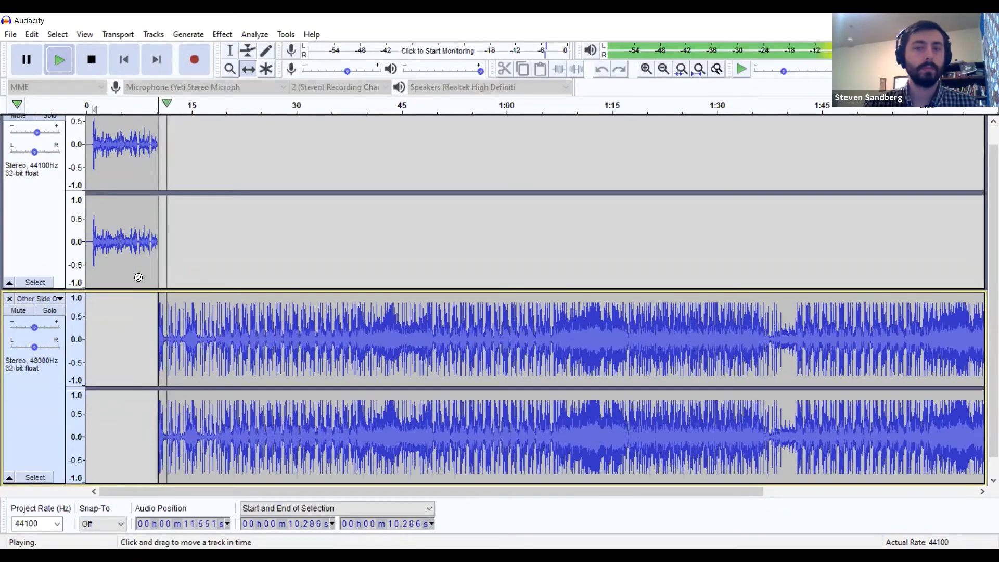
pyautogui.click(78, 56)
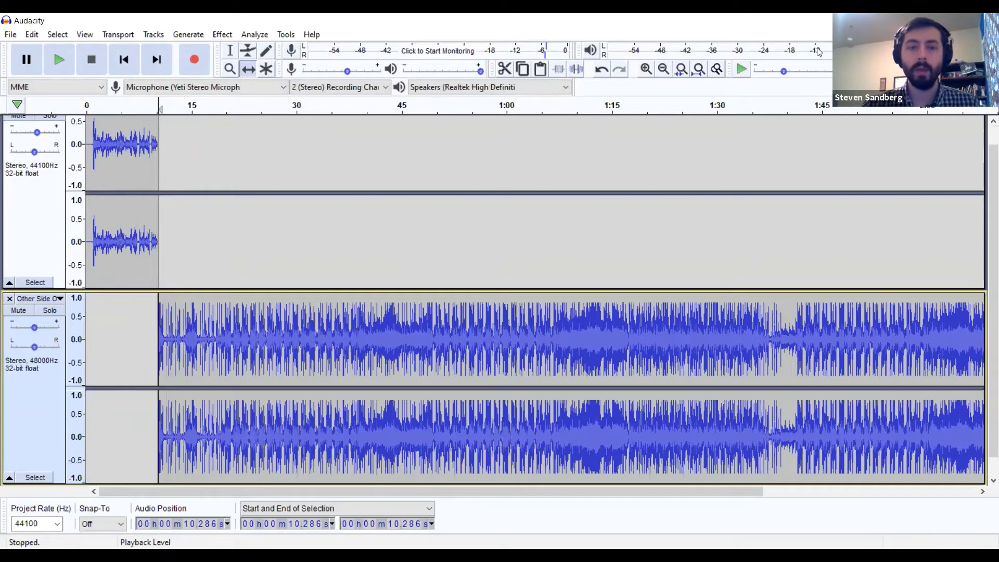
# Lower the whole music clip's amplitude to about 0.6 with the Envelope tool in two passes, playing it after each
pyautogui.click(252, 52)
pyautogui.moveTo(213, 291); pyautogui.dragTo(214, 297)
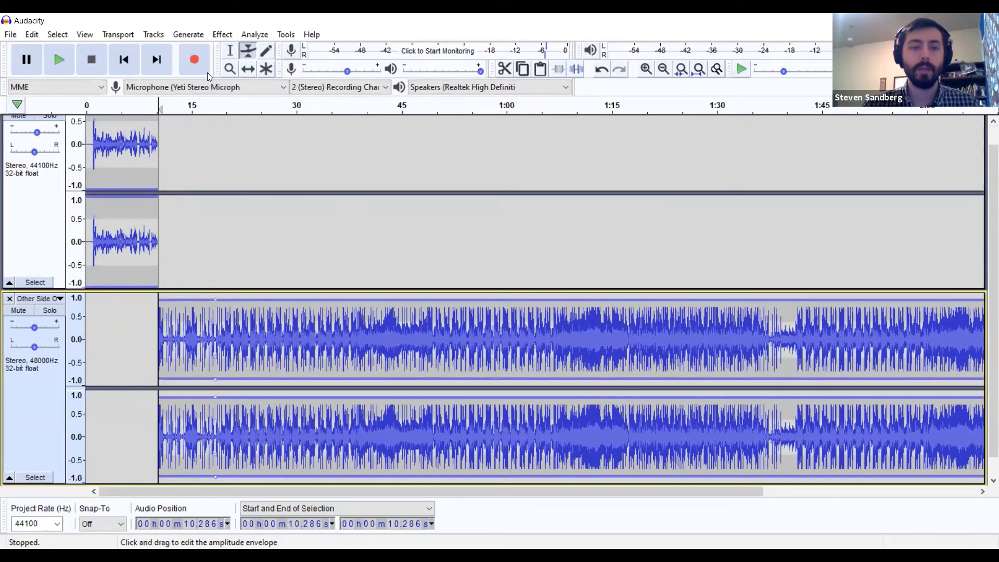
pyautogui.click(66, 59)
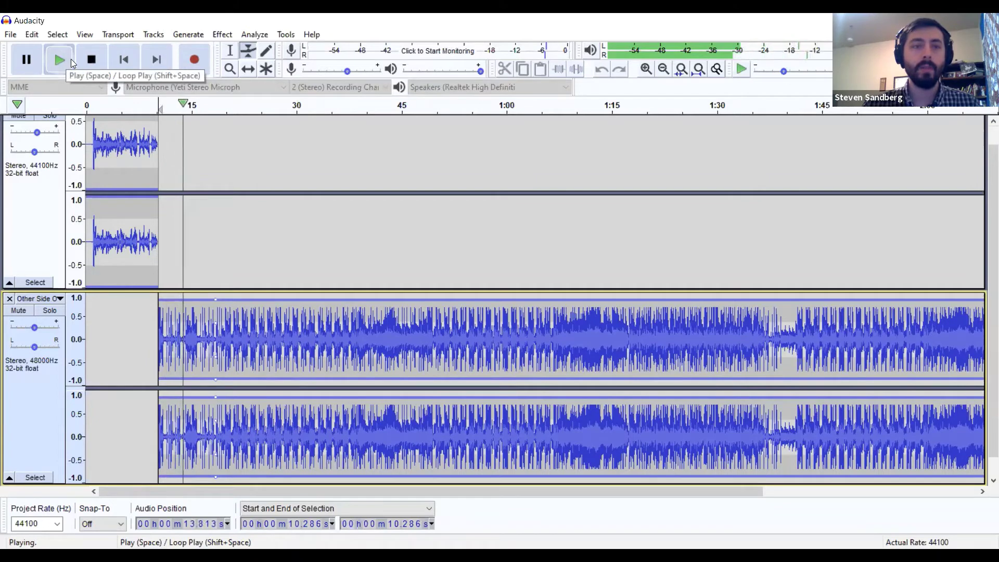
pyautogui.click(32, 60)
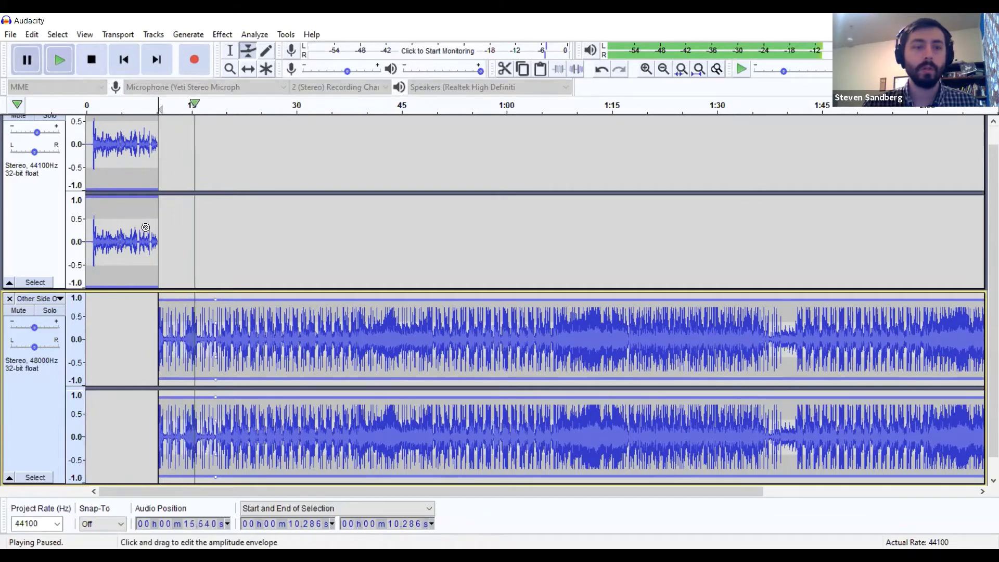
pyautogui.click(92, 59)
pyautogui.moveTo(216, 301); pyautogui.dragTo(218, 311)
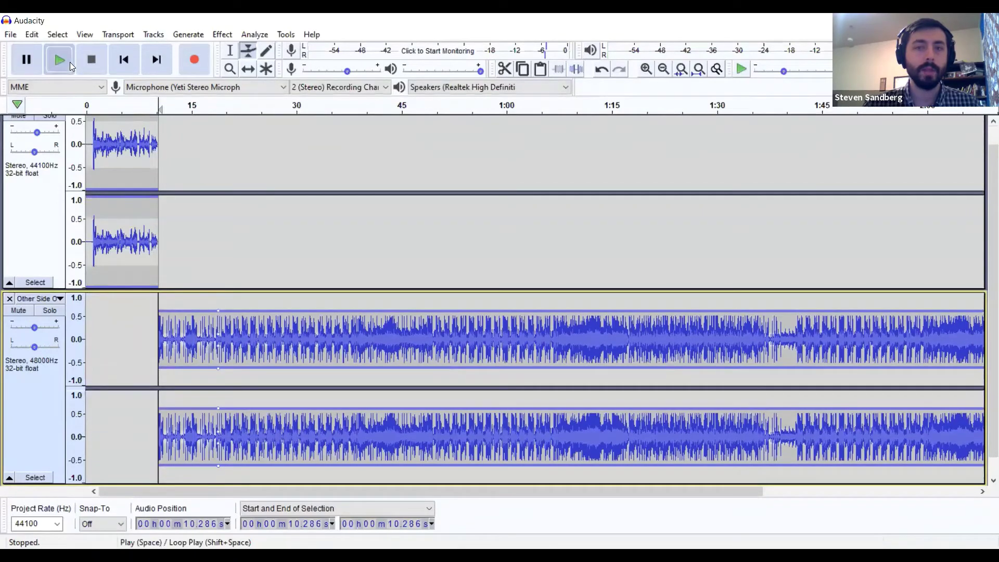
pyautogui.click(70, 61)
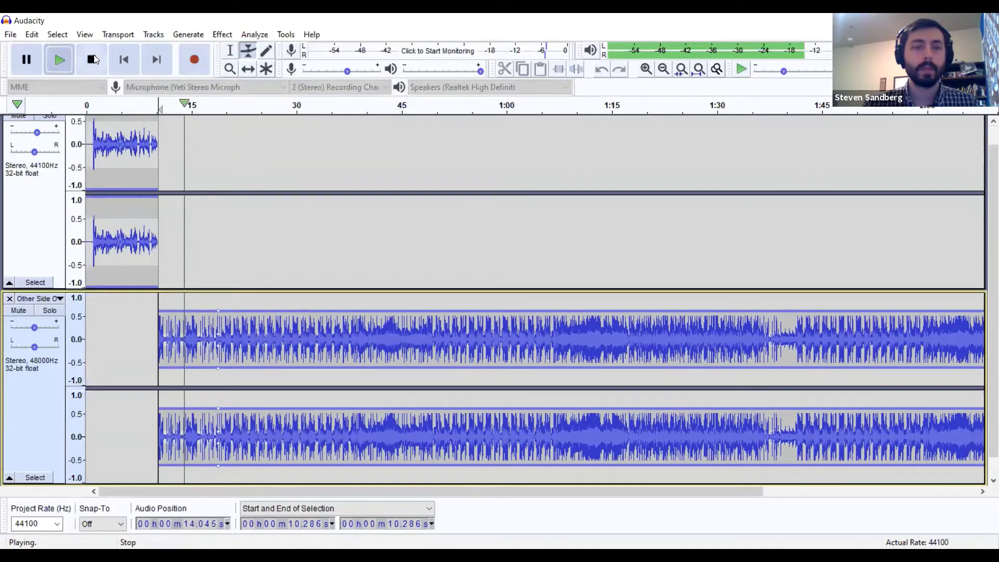
pyautogui.click(94, 59)
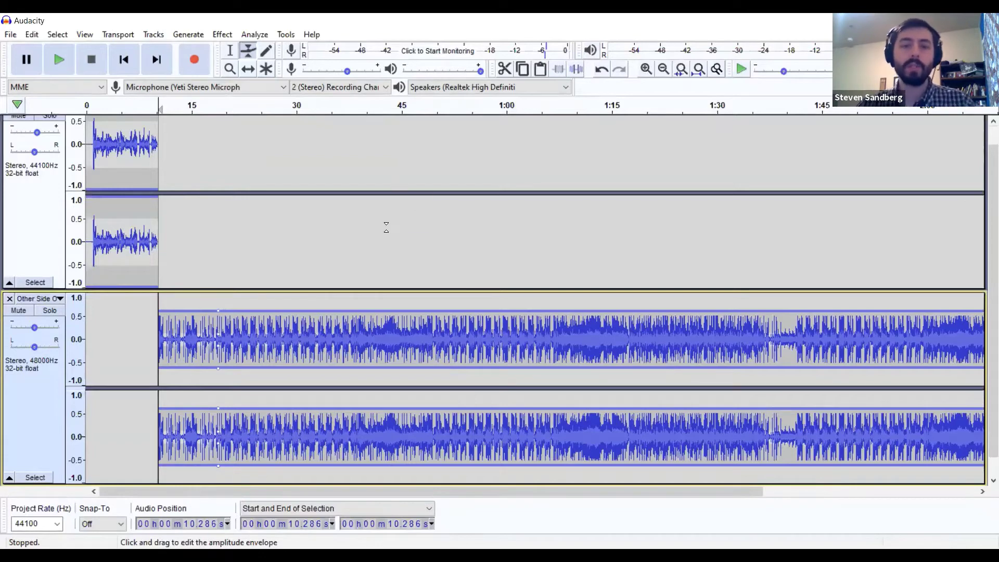
# Import the "Rapido" audio file from the Jazz practice folder as a new track below the first song
pyautogui.click(663, 69)
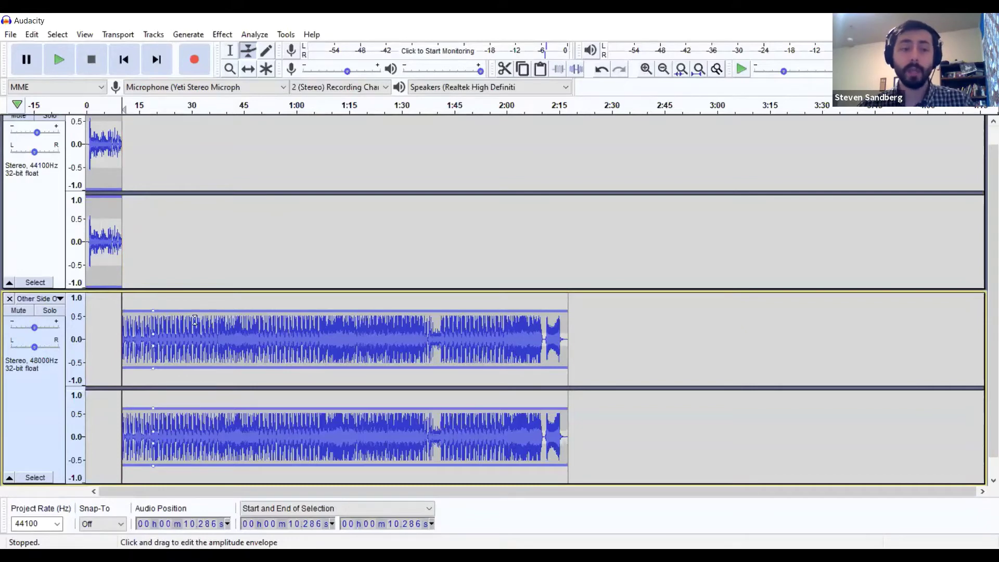
pyautogui.click(10, 34)
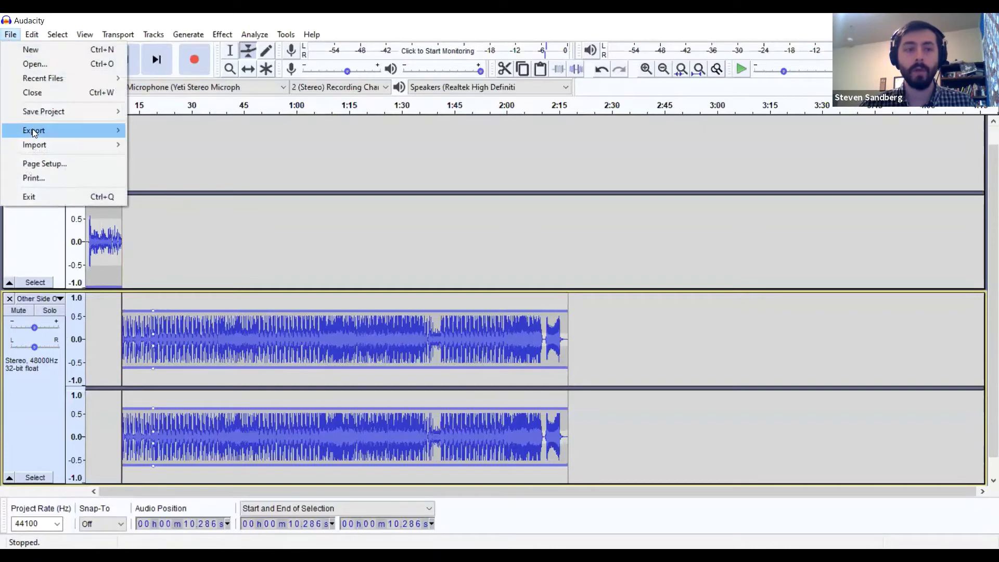
pyautogui.moveTo(36, 144)
pyautogui.click(155, 145)
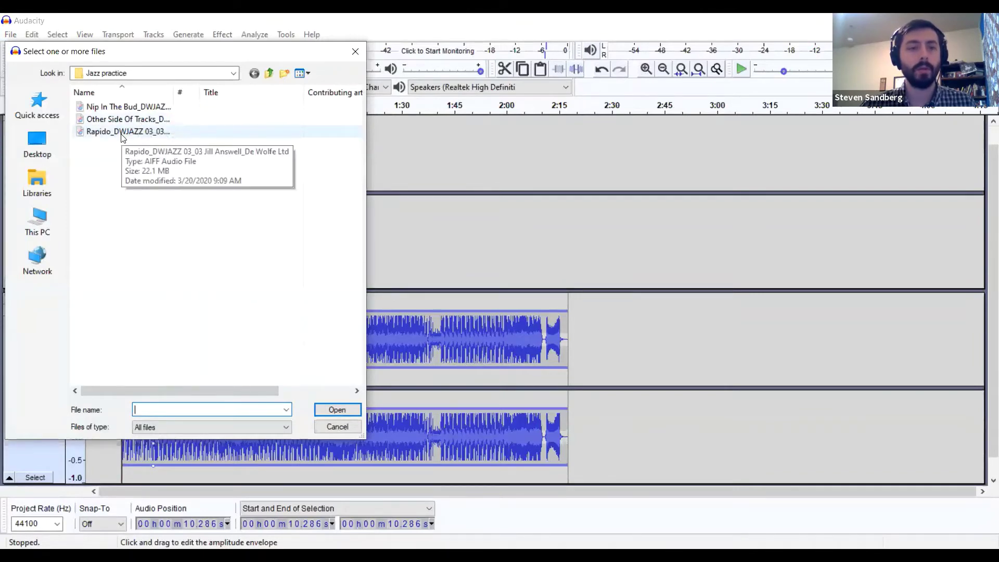
pyautogui.click(123, 134)
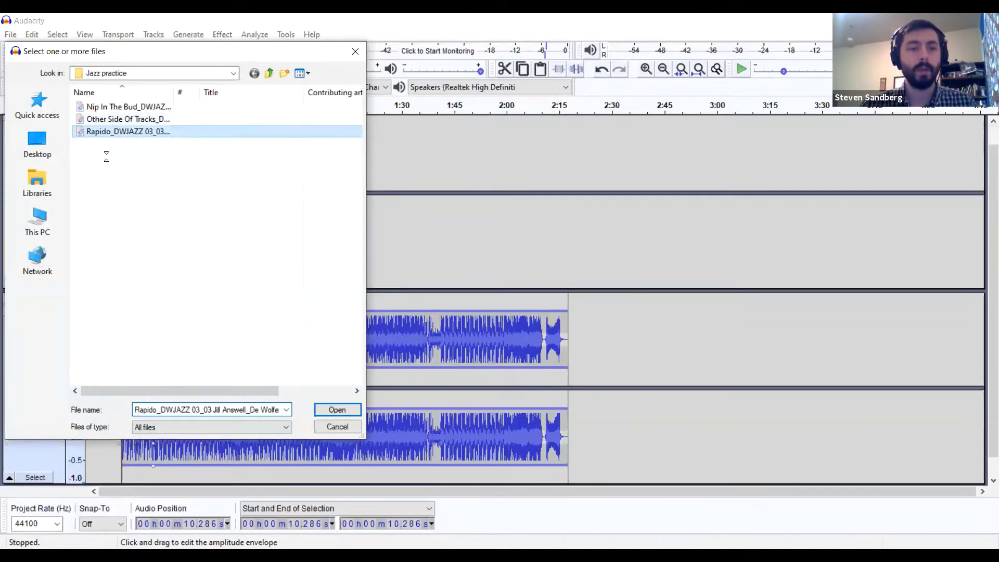
pyautogui.doubleClick(118, 134)
pyautogui.scroll(-4, 91, 337)
pyautogui.scroll(-2, 92, 337)
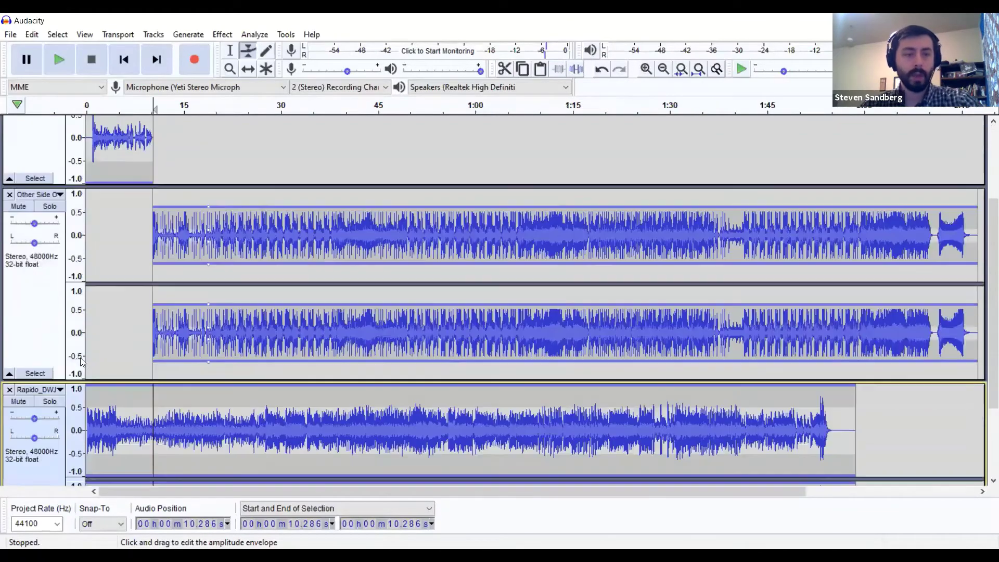
pyautogui.scroll(-2, 11, 302)
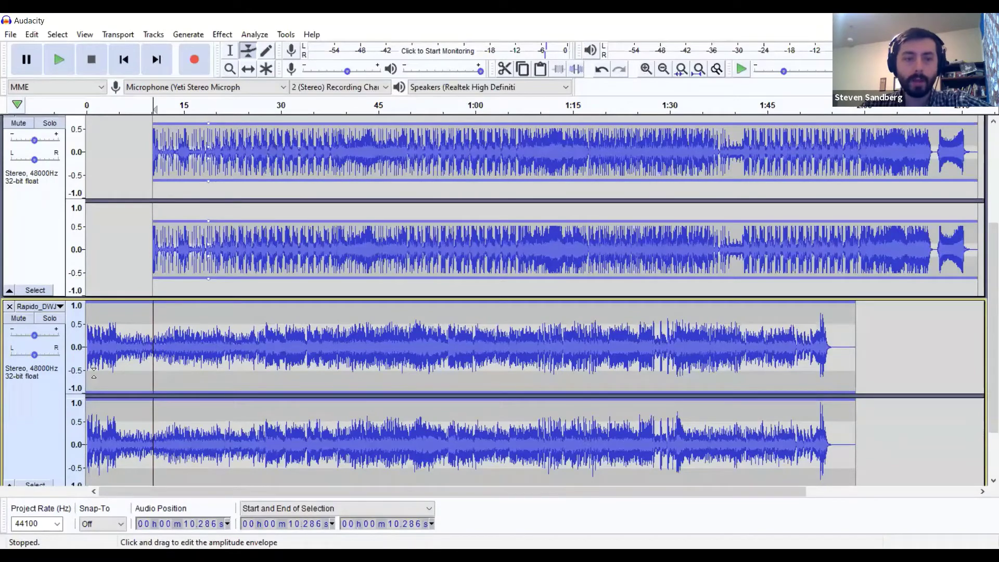
pyautogui.scroll(3, 94, 372)
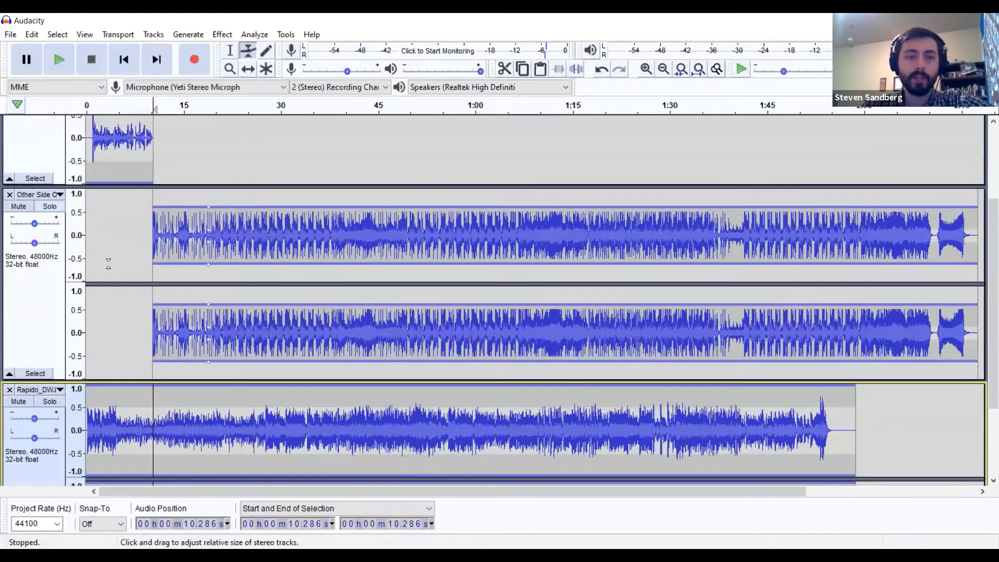
pyautogui.scroll(-3, 109, 263)
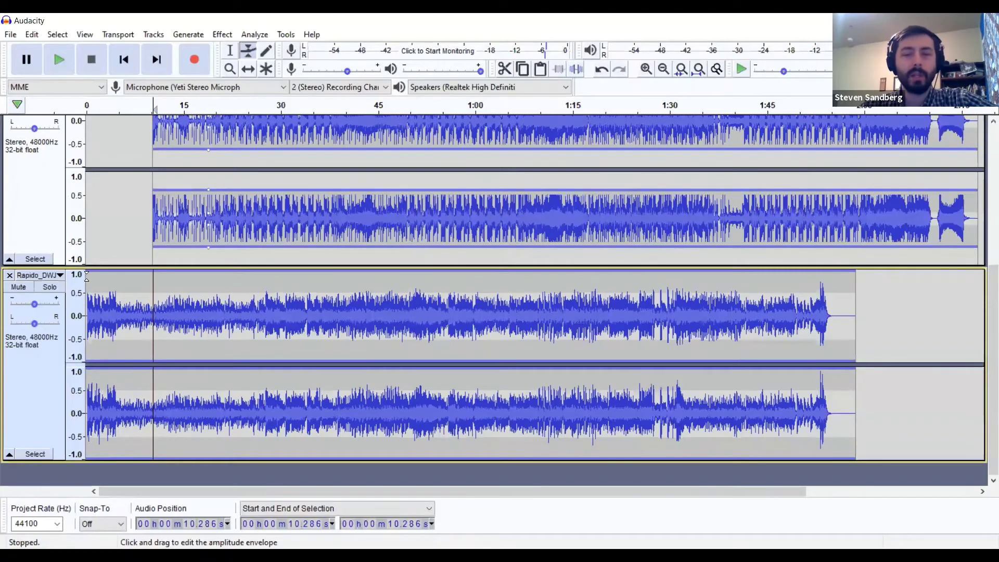
pyautogui.scroll(3, 174, 139)
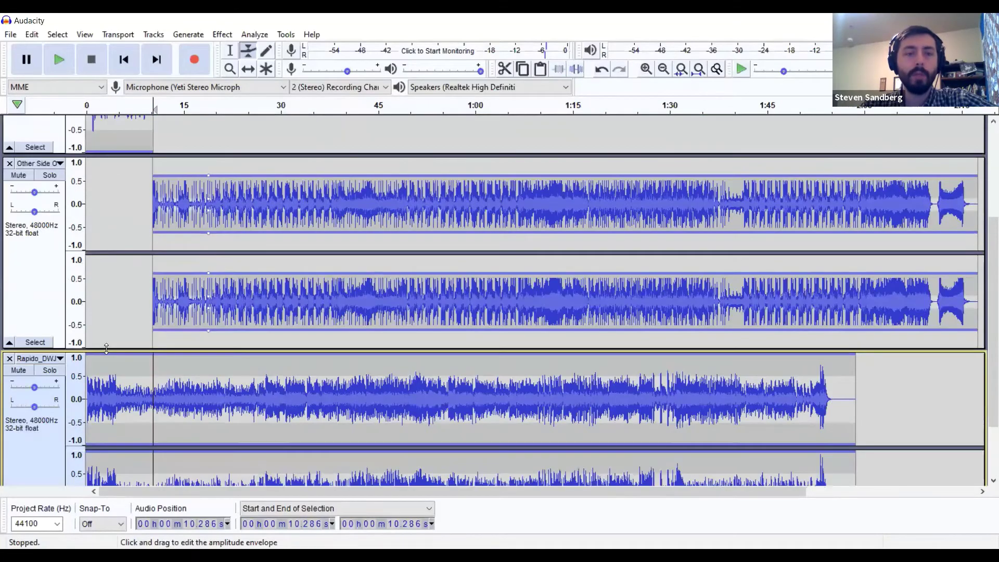
# Rename the "Other Side Of Tracks" track as Music
pyautogui.click(52, 164)
pyautogui.click(59, 179)
pyautogui.write('Mu')
pyautogui.press('Return')
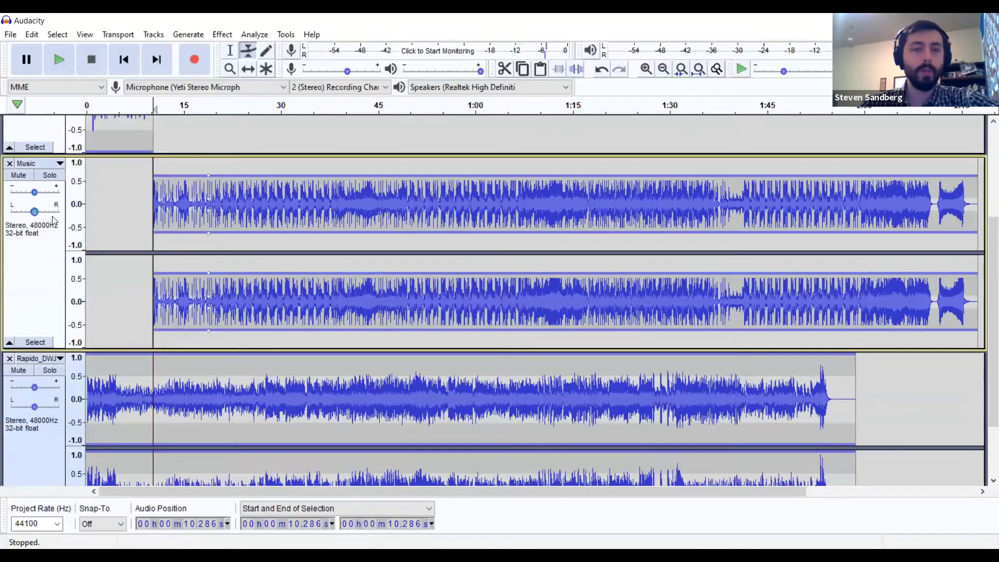
# Move the Rapido clip into the Music track with the Time Shift tool, placing its start directly at the first song's end
pyautogui.scroll(-1, 112, 265)
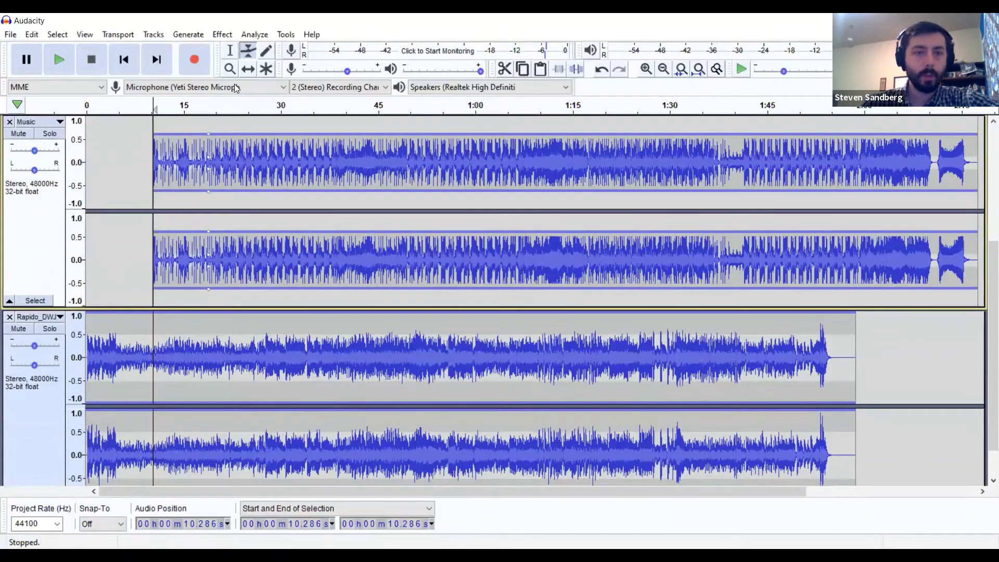
pyautogui.click(248, 69)
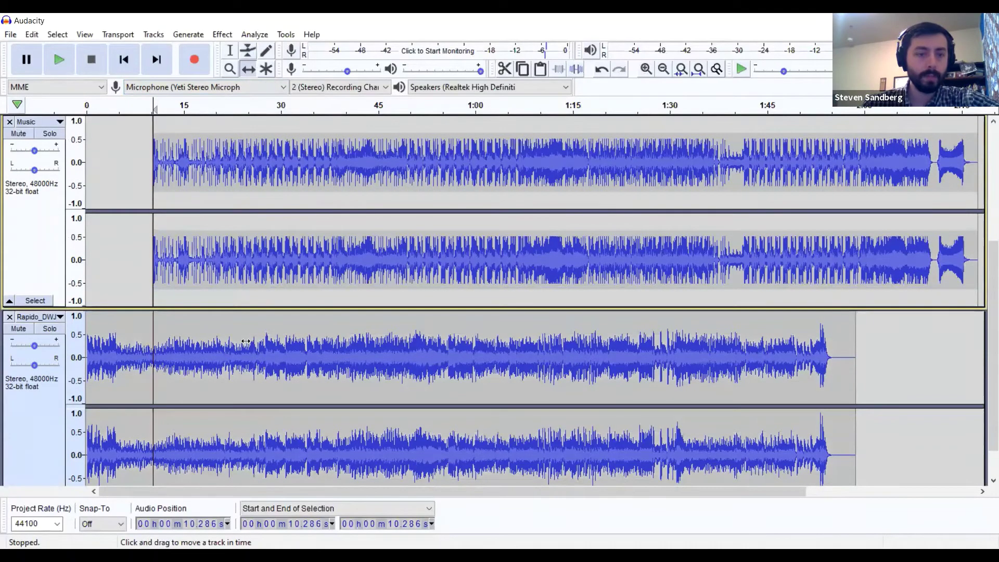
pyautogui.moveTo(226, 330); pyautogui.dragTo(845, 348)
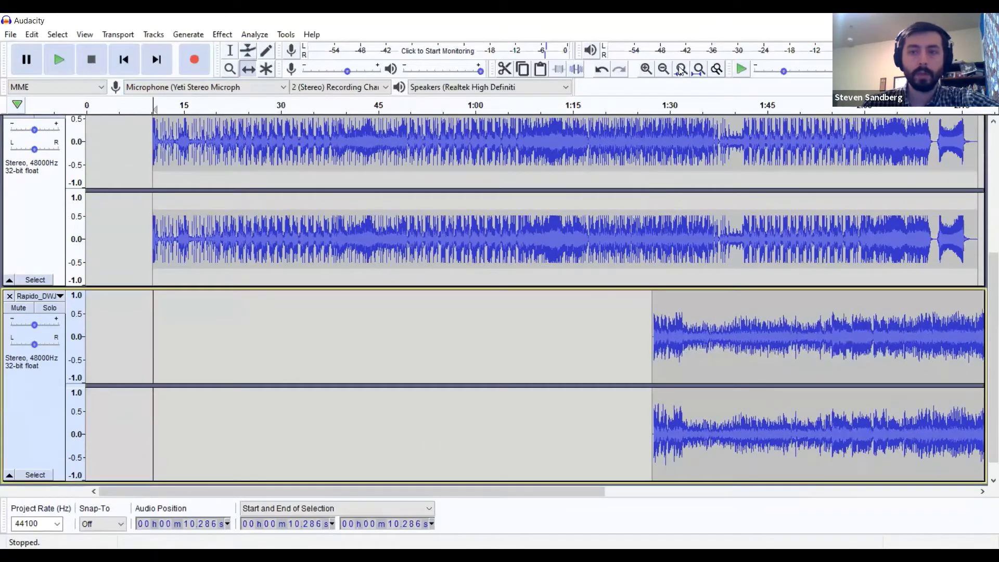
pyautogui.click(665, 70)
pyautogui.moveTo(513, 304); pyautogui.dragTo(673, 240)
pyautogui.scroll(2, 520, 218)
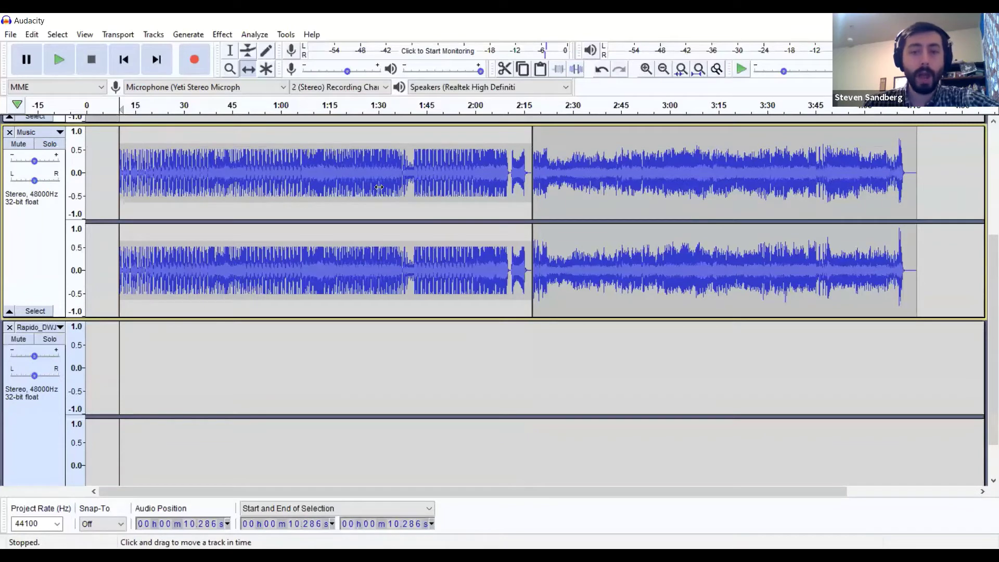
# Remove the emptied Rapido track and play the change between the two songs from about 2:13
pyautogui.click(9, 328)
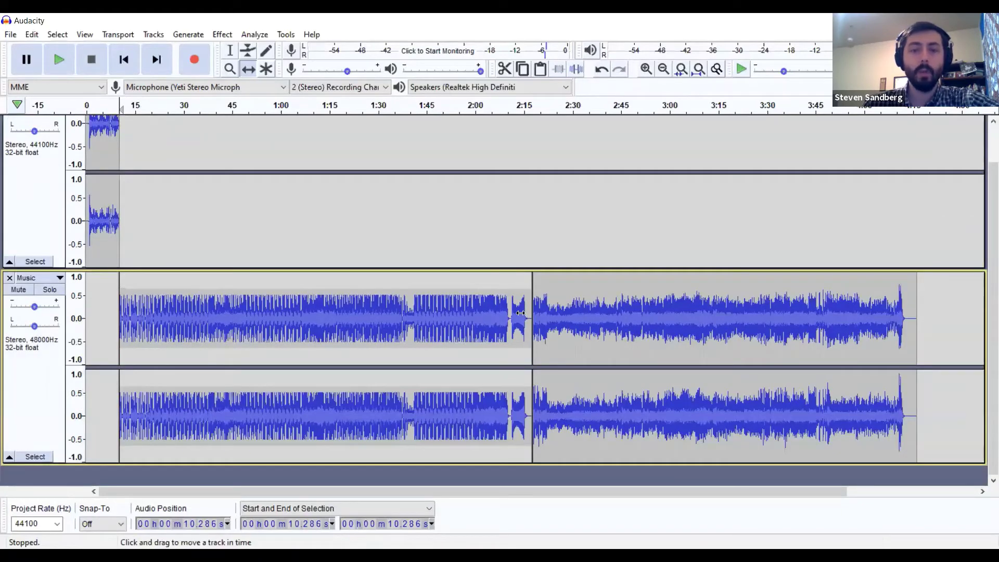
pyautogui.click(518, 108)
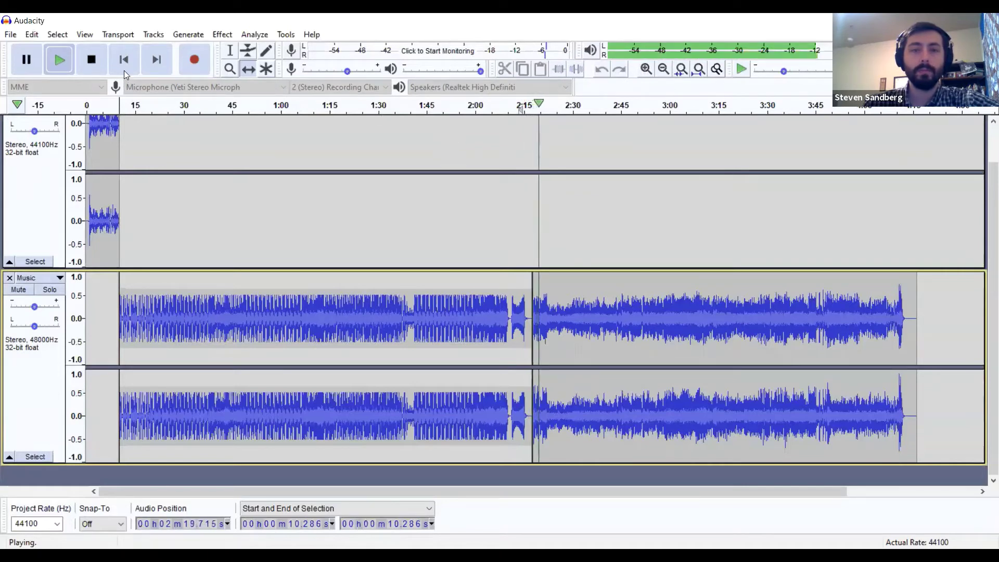
pyautogui.click(103, 63)
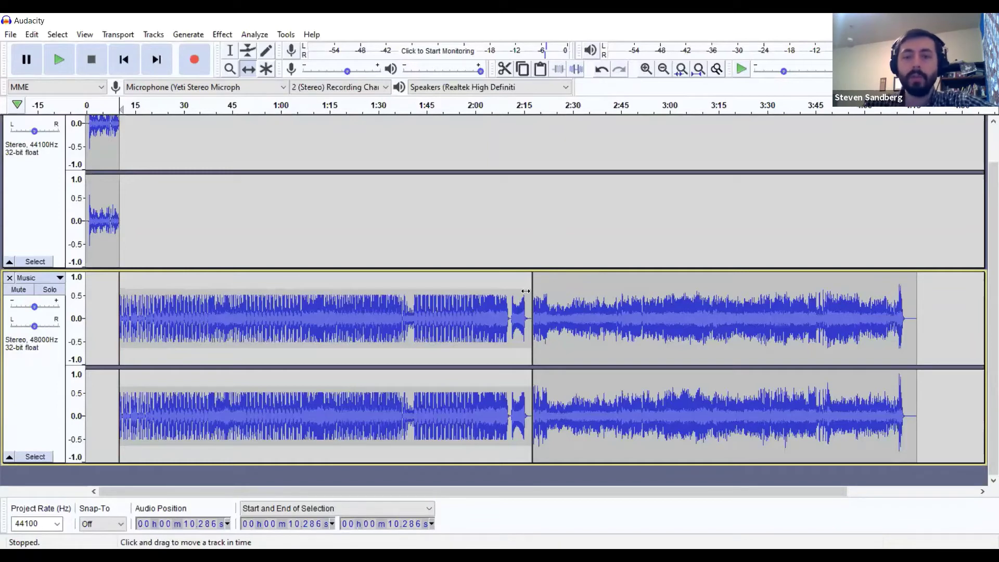
# Select the Music track across the join of the two songs, from about 2:13.6 to 2:20.2, and apply Crossfade Clips
pyautogui.click(230, 51)
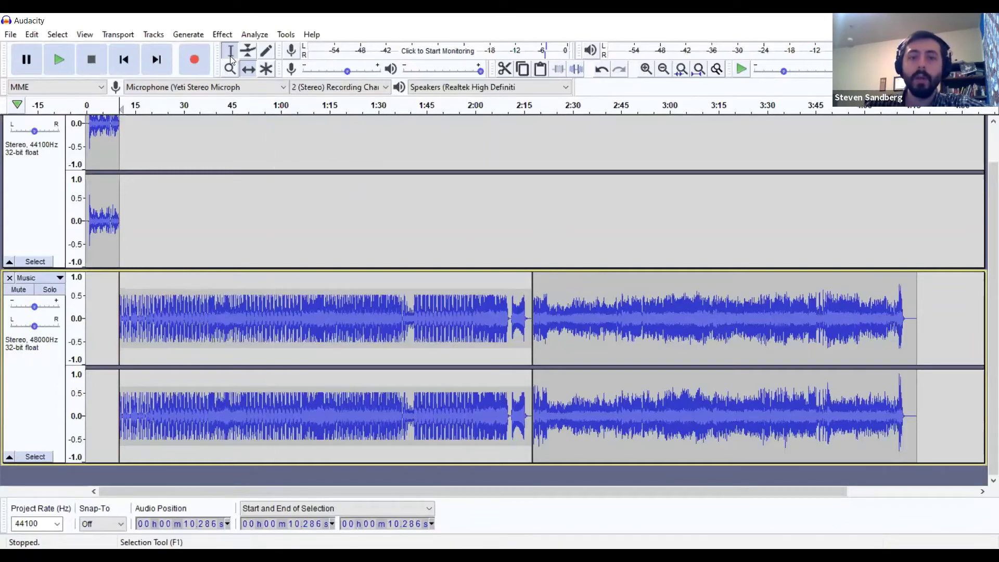
pyautogui.click(519, 311)
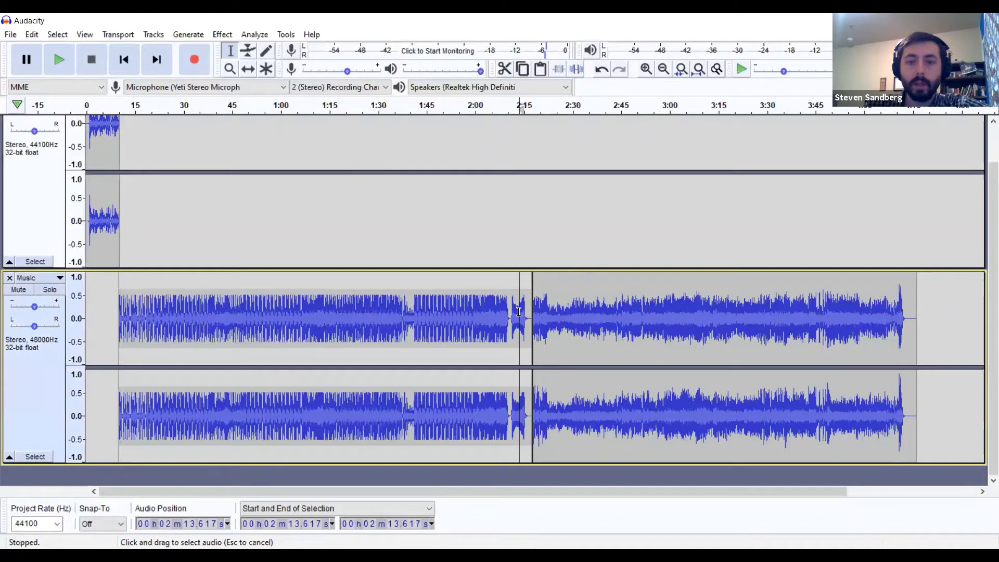
pyautogui.moveTo(521, 311); pyautogui.dragTo(542, 313)
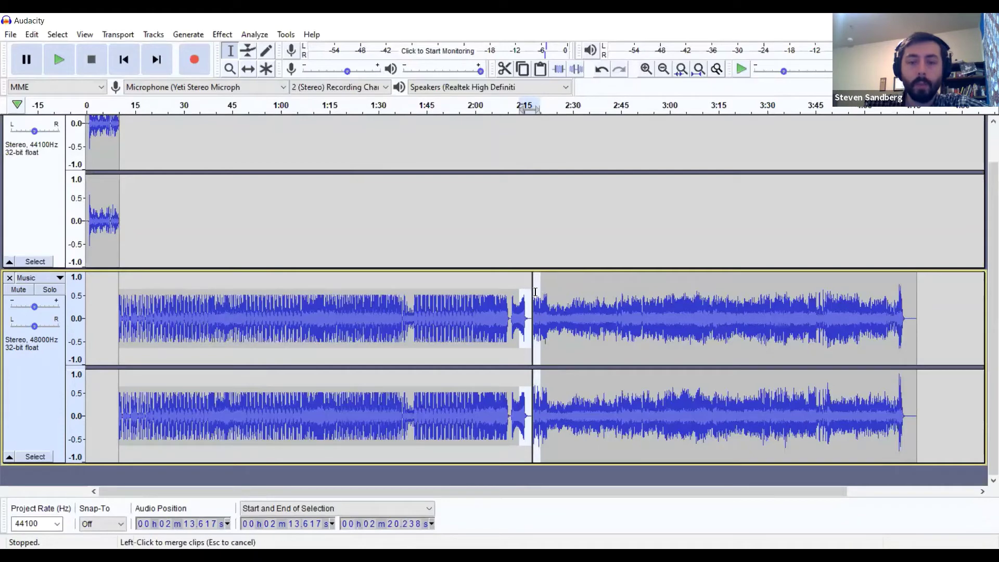
pyautogui.click(222, 34)
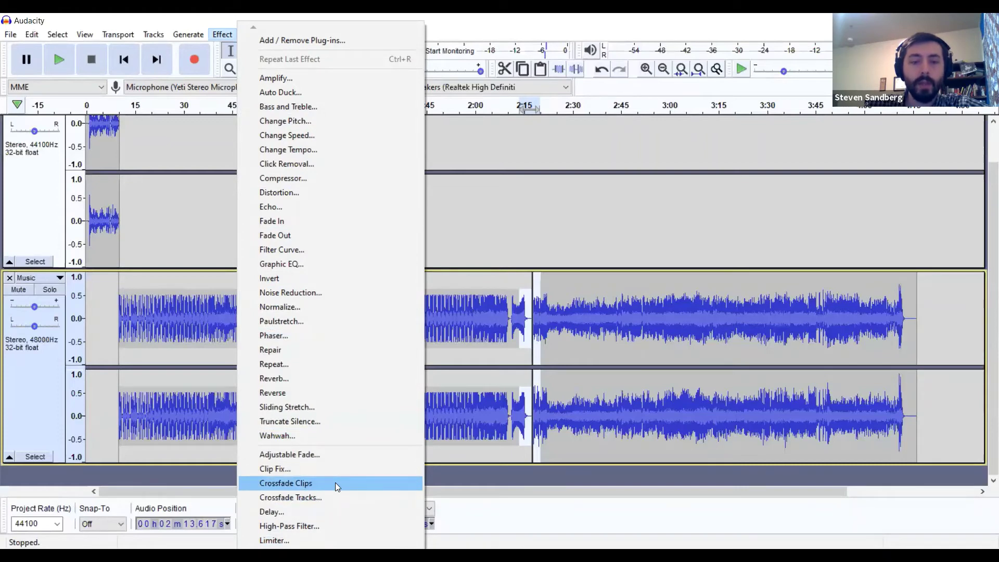
pyautogui.click(335, 484)
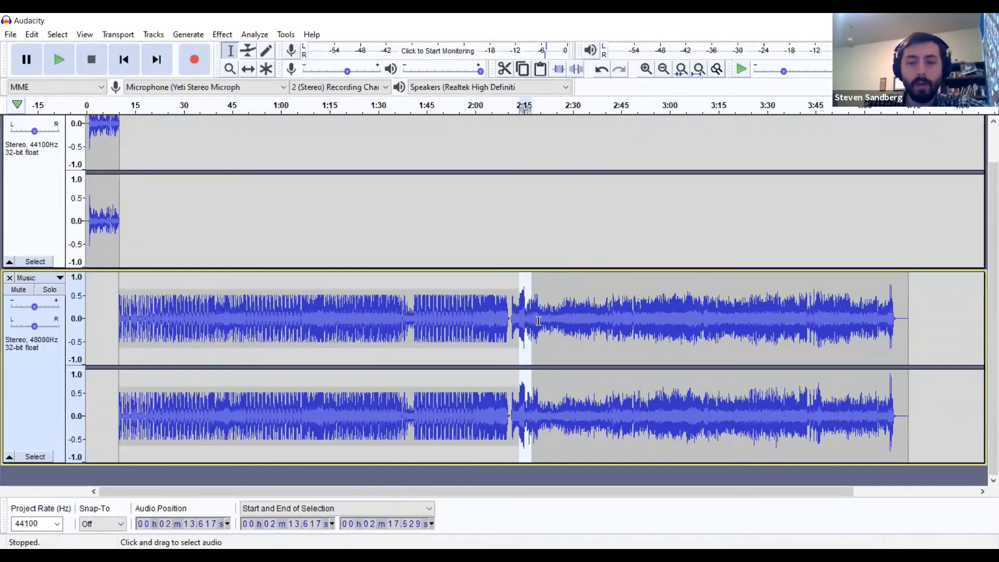
# Play the crossfaded transition from about 2:09 and replay the selected section
pyautogui.click(506, 109)
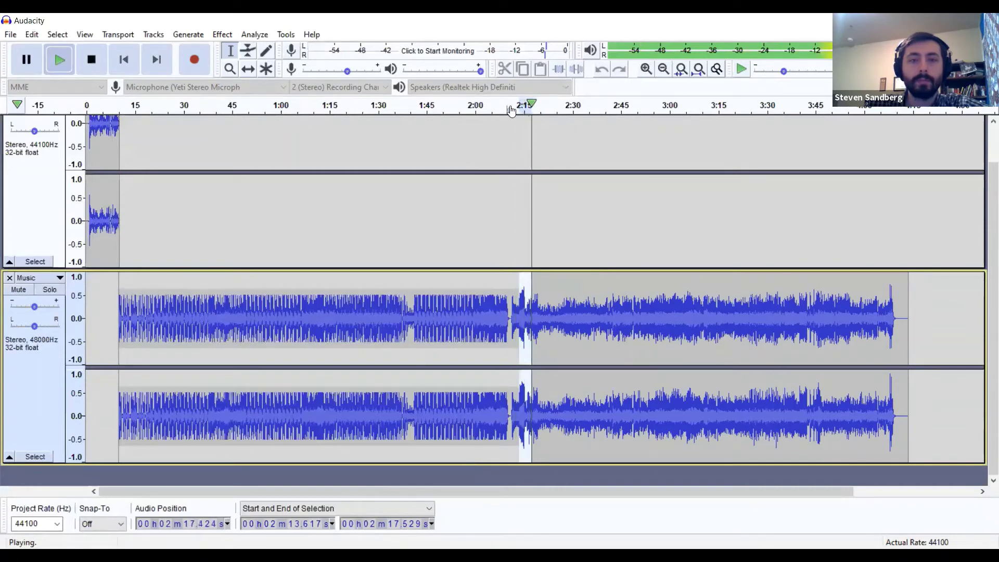
pyautogui.click(99, 61)
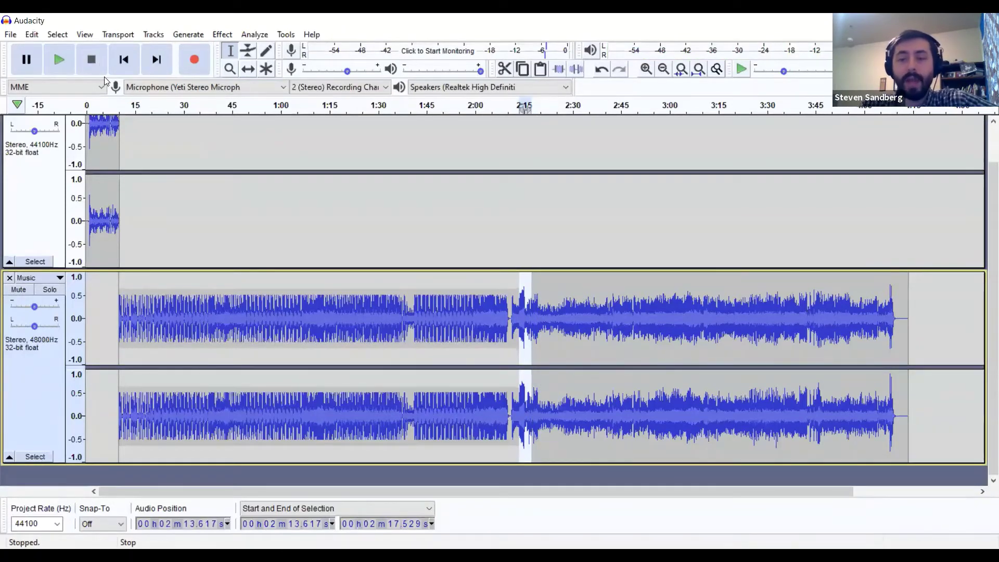
pyautogui.click(59, 60)
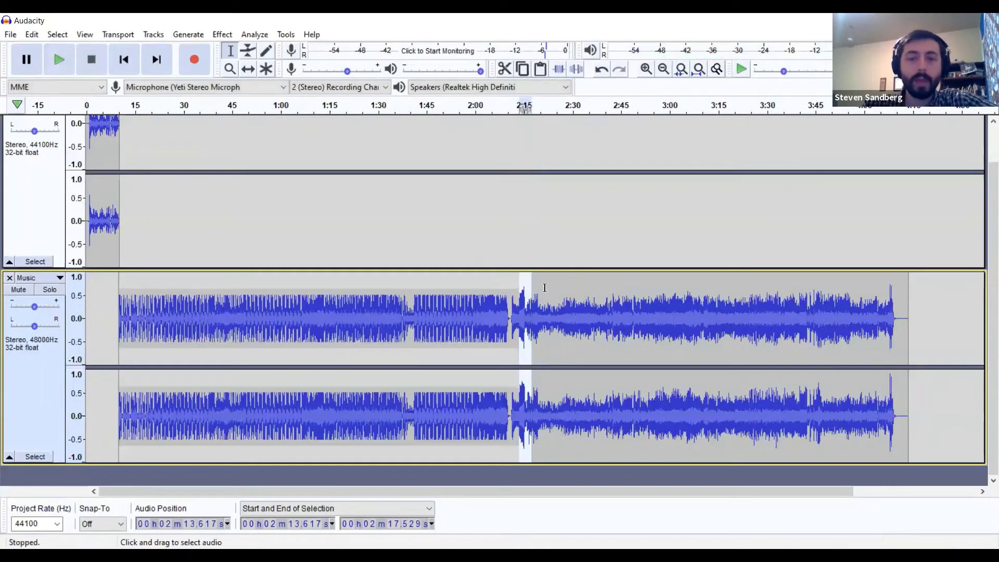
# Lower the second song's amplitude evenly to about 0.7 with the Envelope tool and play the transition from about 2:13
pyautogui.click(543, 237)
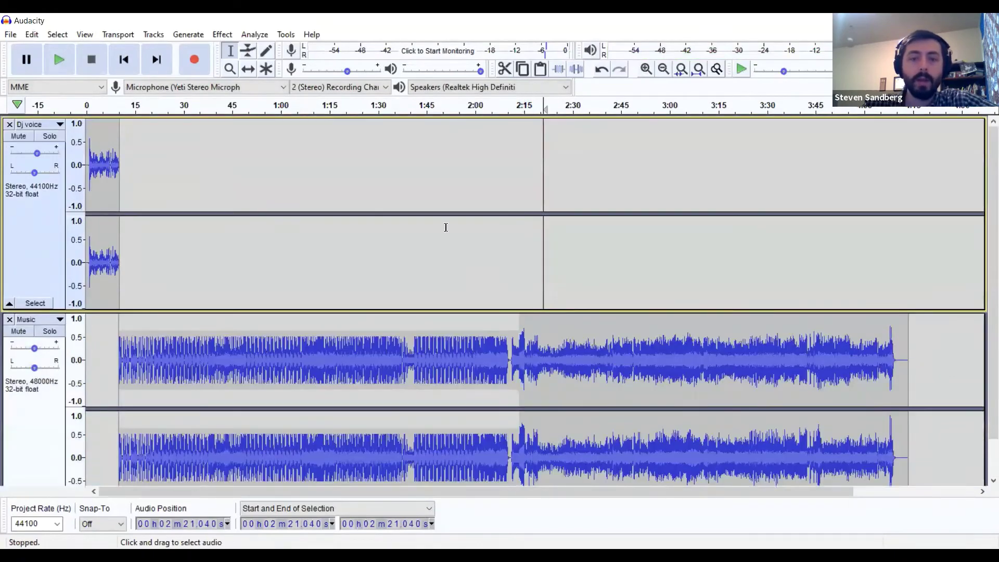
pyautogui.click(357, 261)
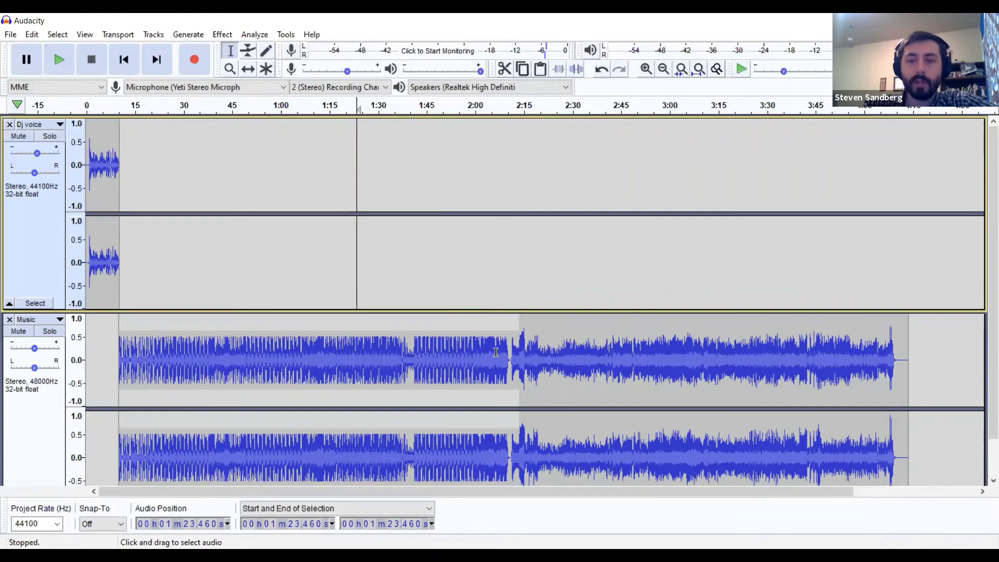
pyautogui.moveTo(517, 347); pyautogui.dragTo(895, 354)
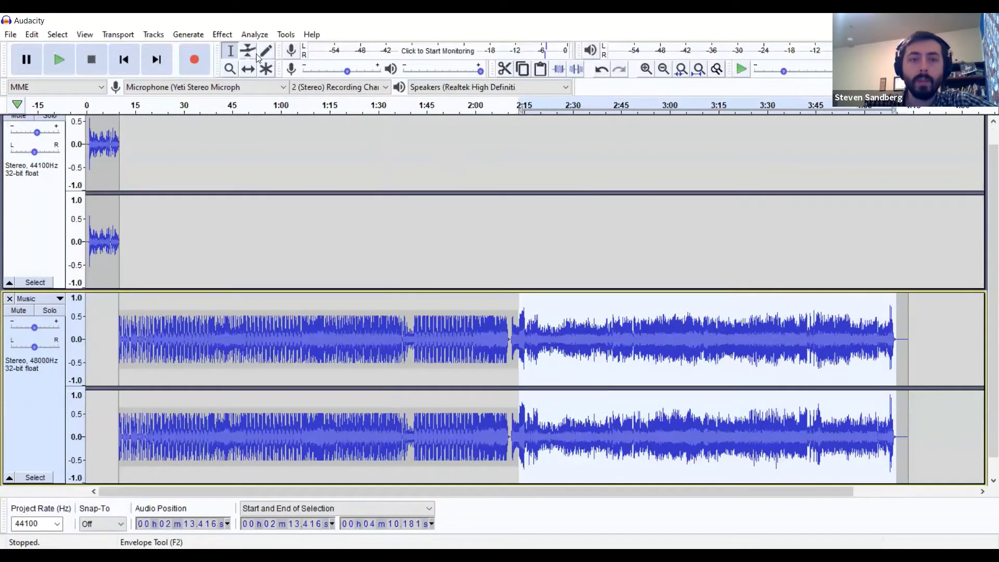
pyautogui.click(251, 51)
pyautogui.click(569, 298)
pyautogui.moveTo(569, 298); pyautogui.dragTo(546, 307)
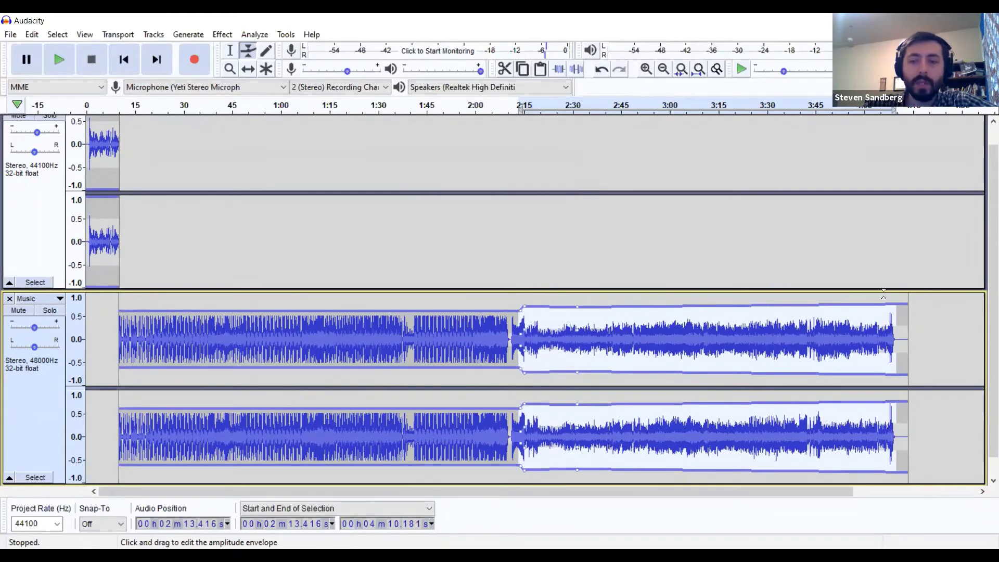
pyautogui.click(906, 303)
pyautogui.moveTo(906, 305); pyautogui.dragTo(906, 306)
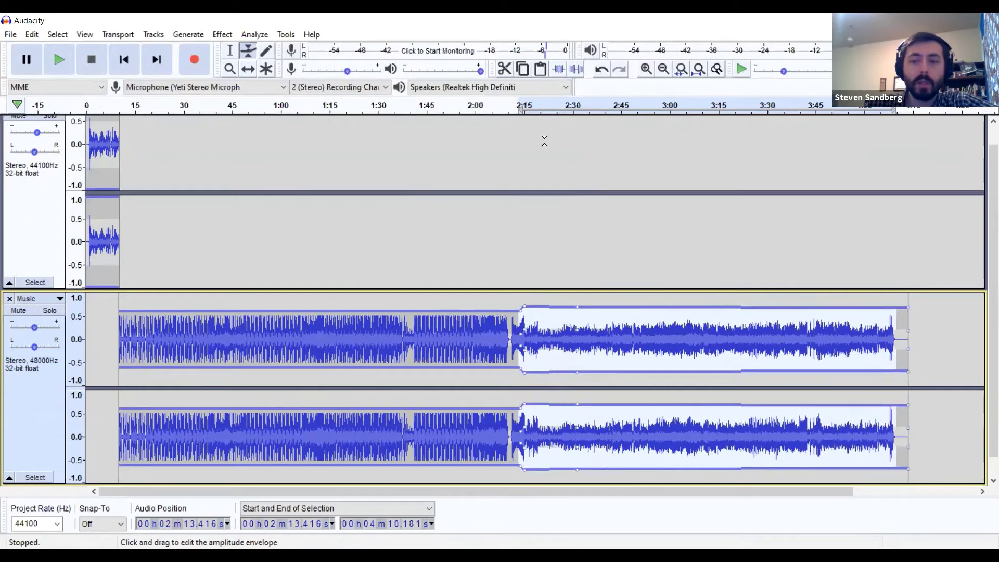
pyautogui.click(517, 105)
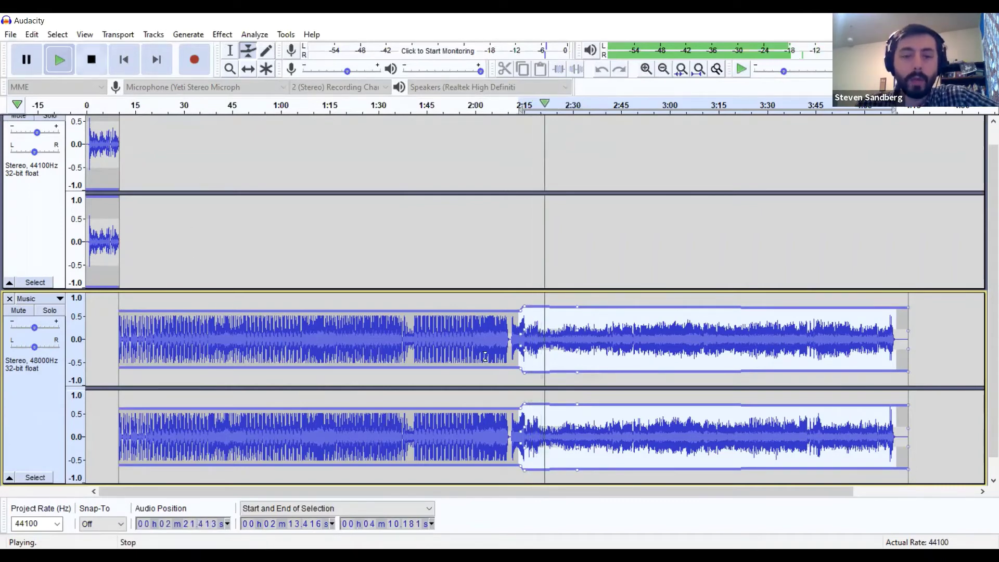
pyautogui.press('space')
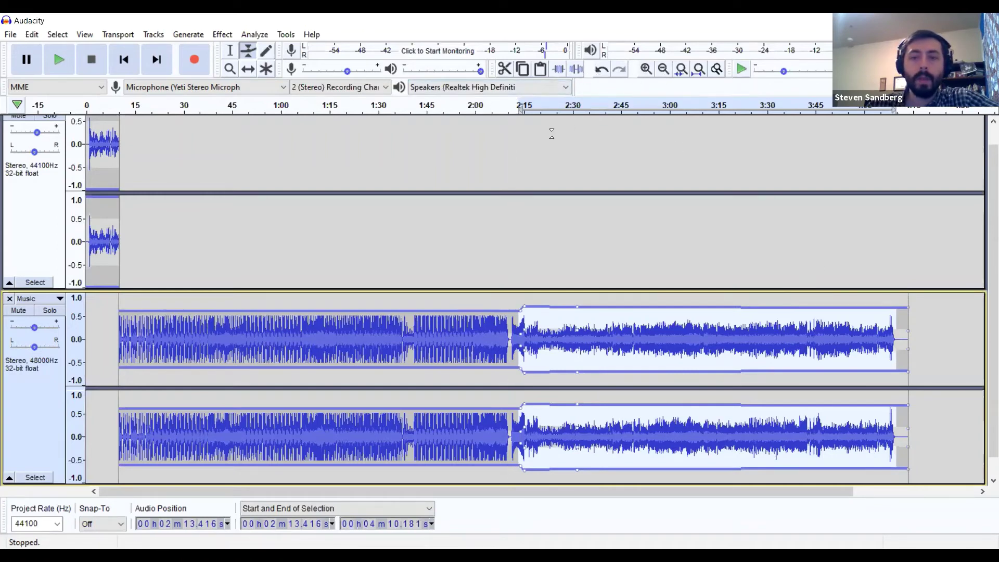
# Place the edit cursor on the Dj voice track at the end of the music, at about 4:13.5
pyautogui.hotkey('ctrl', '3')
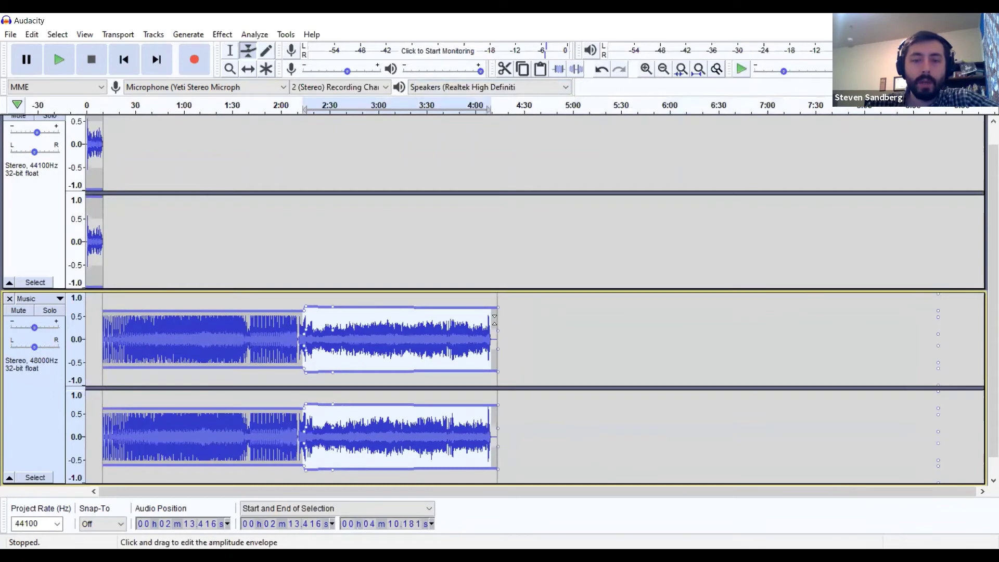
pyautogui.click(230, 50)
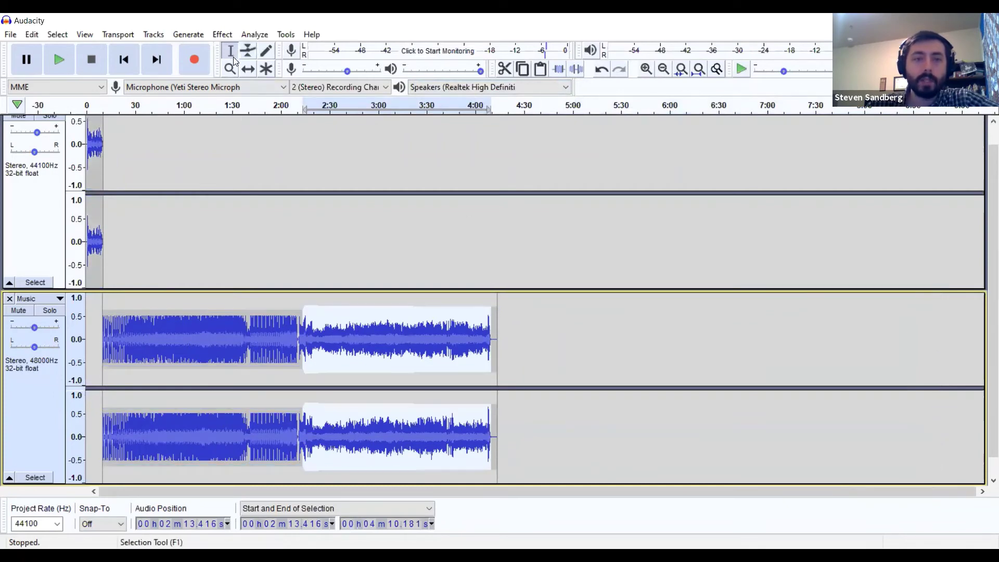
pyautogui.scroll(1, 497, 141)
pyautogui.click(495, 125)
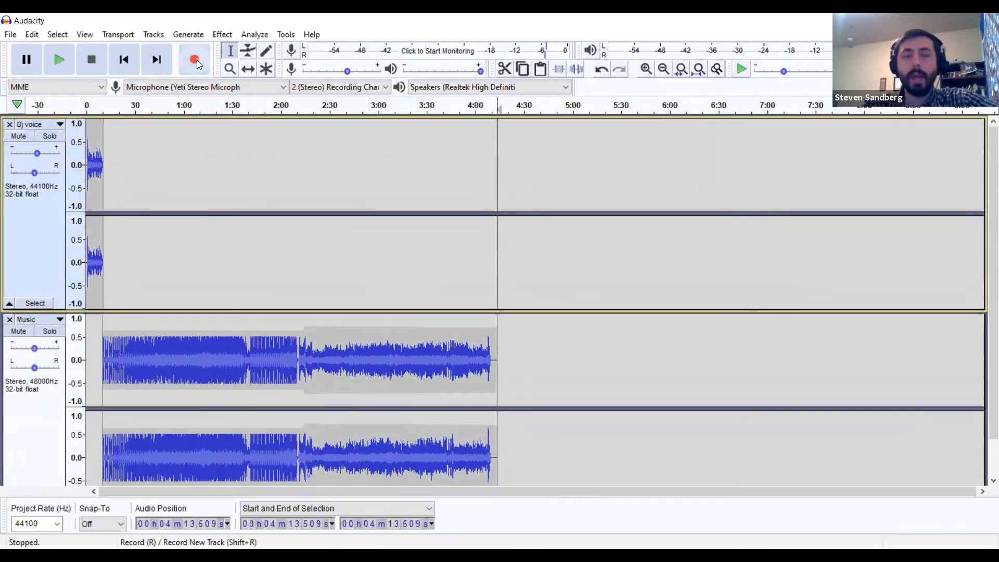
# Record a second voice passage on the Dj voice track from about 4:13.5 to 4:26.7
pyautogui.click(196, 63)
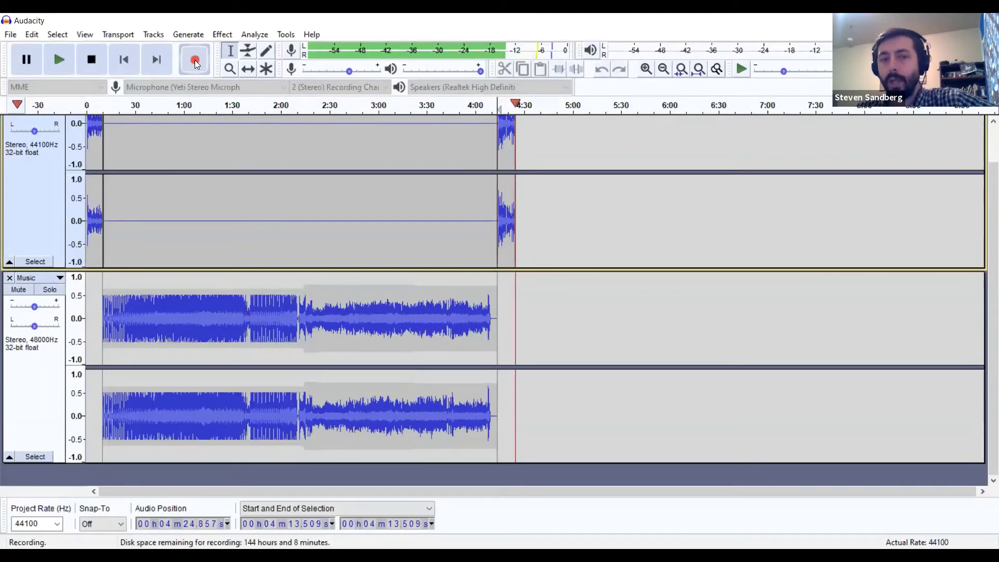
pyautogui.click(102, 63)
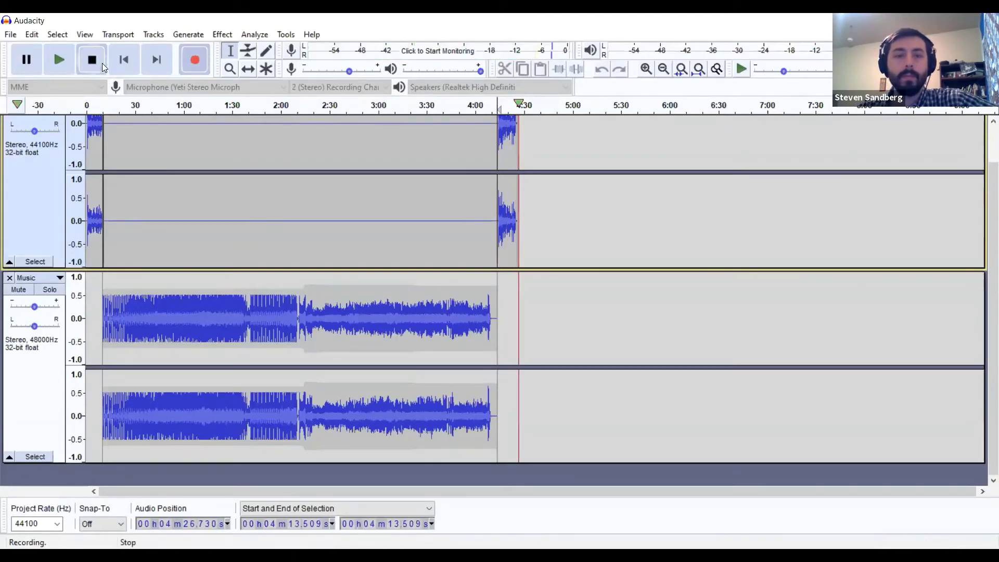
# Play the end of the new voice recording and delete its silent tail from about 4:25.2 onward
pyautogui.click(647, 68)
pyautogui.click(646, 69)
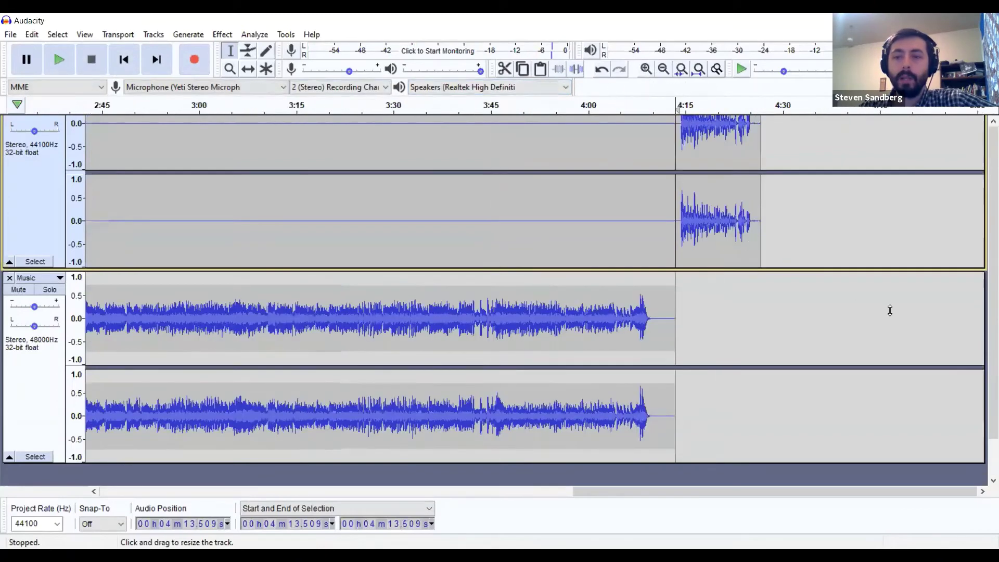
pyautogui.scroll(1, 843, 250)
pyautogui.click(647, 68)
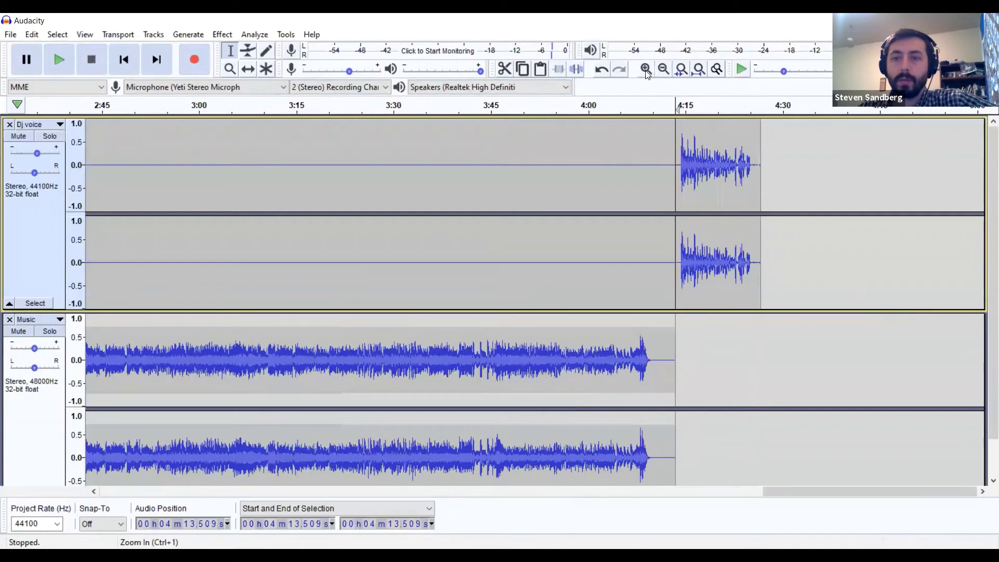
pyautogui.click(646, 68)
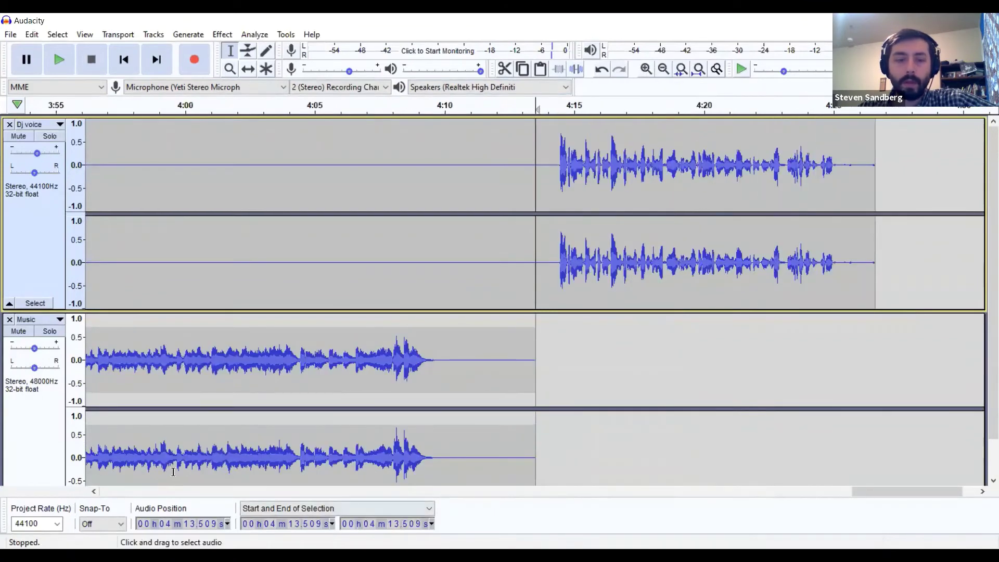
pyautogui.moveTo(870, 492); pyautogui.dragTo(885, 493)
pyautogui.click(706, 104)
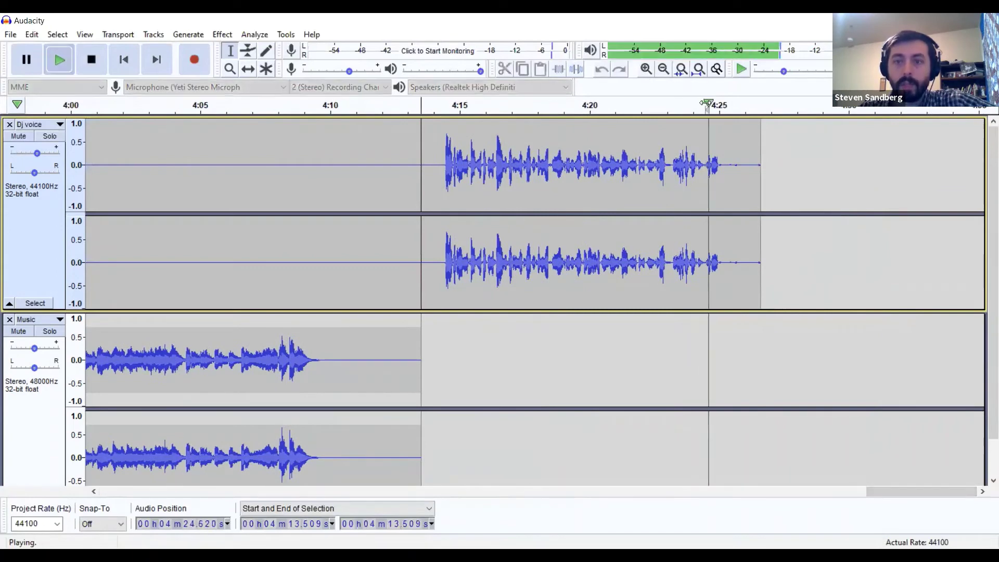
pyautogui.click(655, 107)
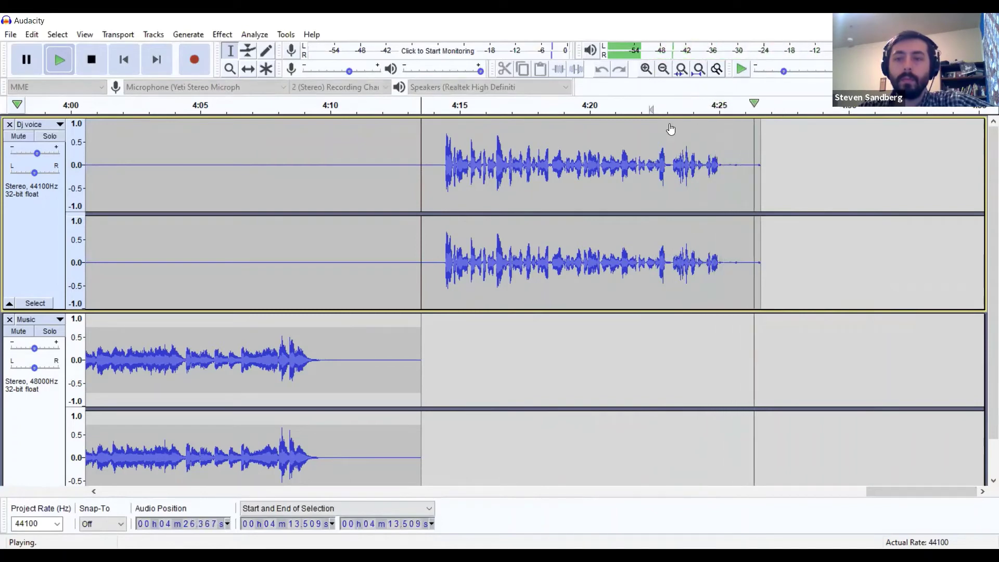
pyautogui.moveTo(723, 167); pyautogui.dragTo(771, 169)
pyautogui.press('Delete')
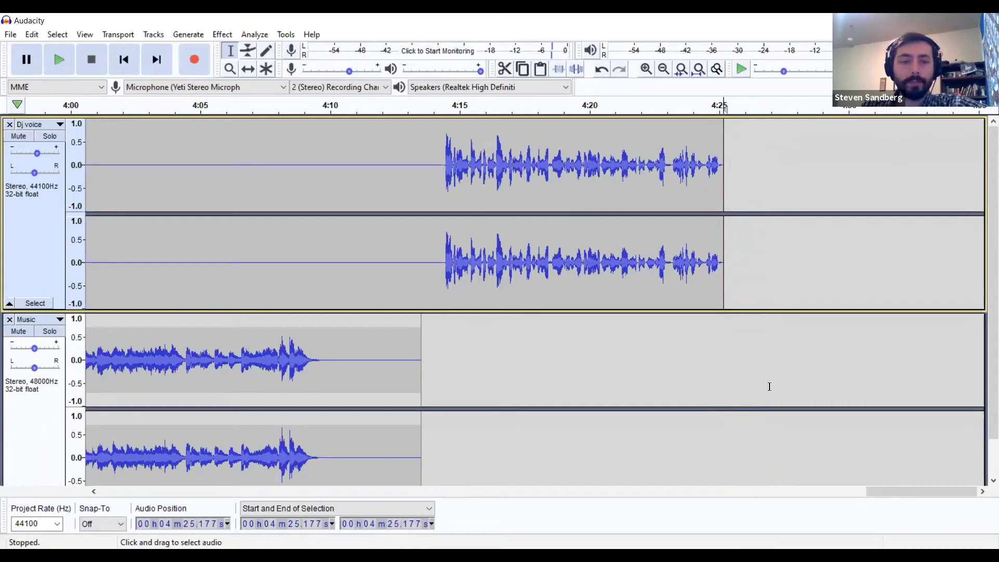
# Import the "Nip In The Bud" audio file from the Jazz practice folder
pyautogui.click(7, 36)
pyautogui.moveTo(66, 145)
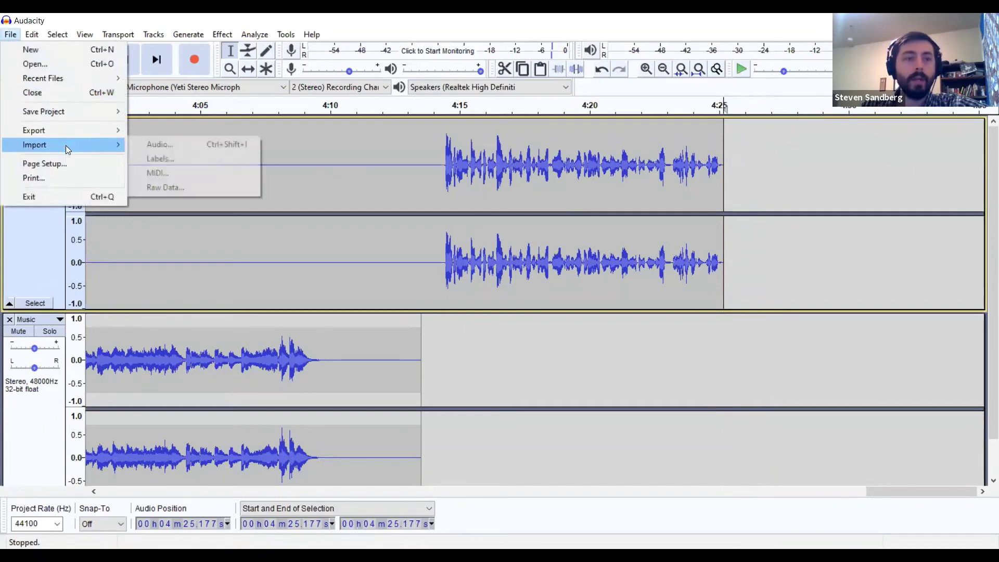
pyautogui.click(156, 145)
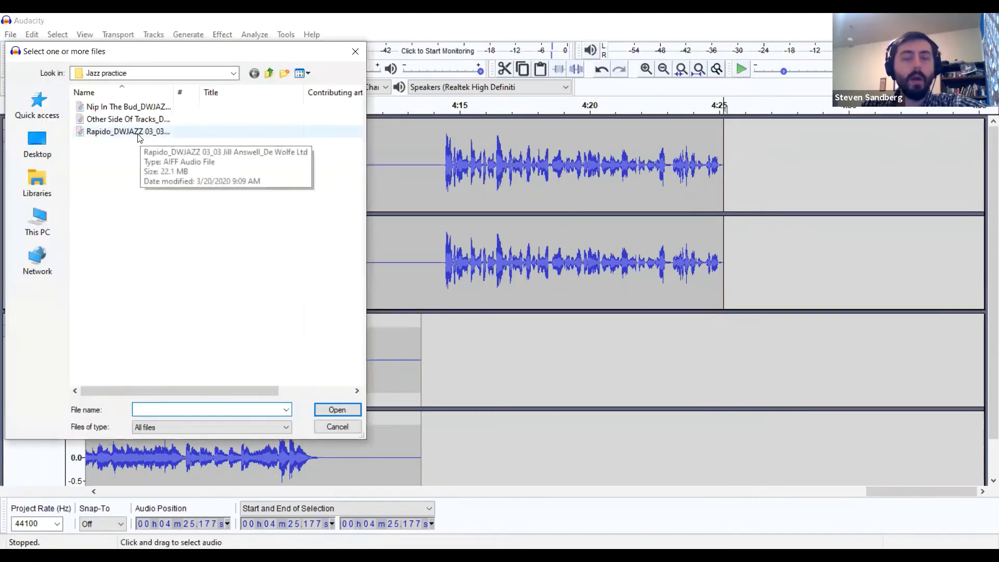
pyautogui.click(114, 107)
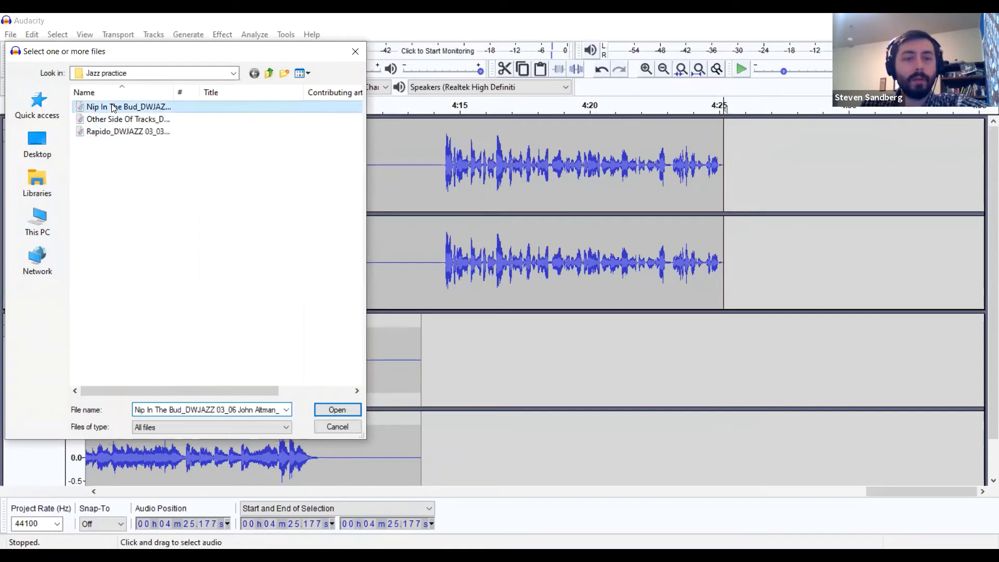
pyautogui.doubleClick(114, 108)
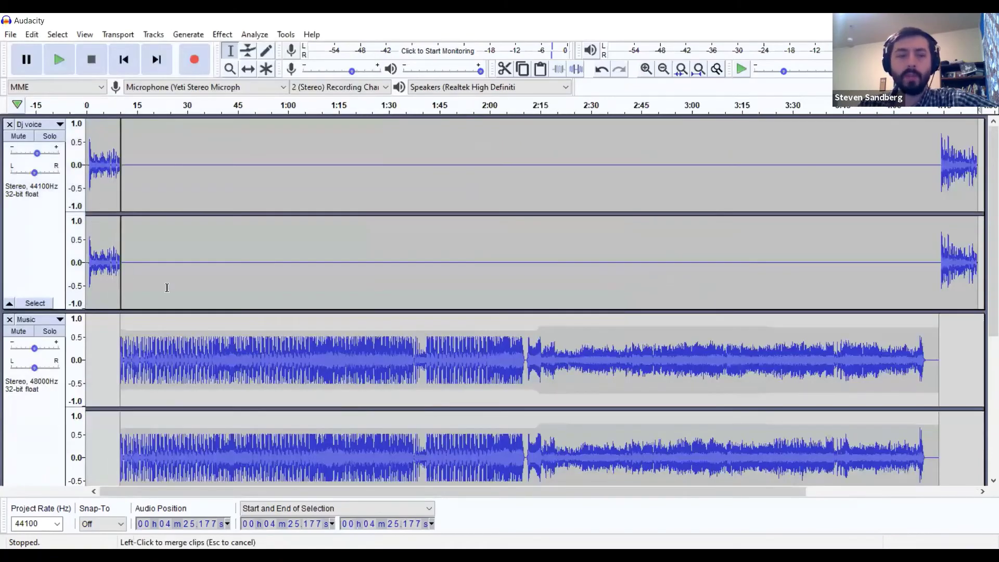
# Move the imported song onto the Music track, starting at the second voice recording's end, about 4:25.2, and remove the emptied track
pyautogui.scroll(-5, 295, 350)
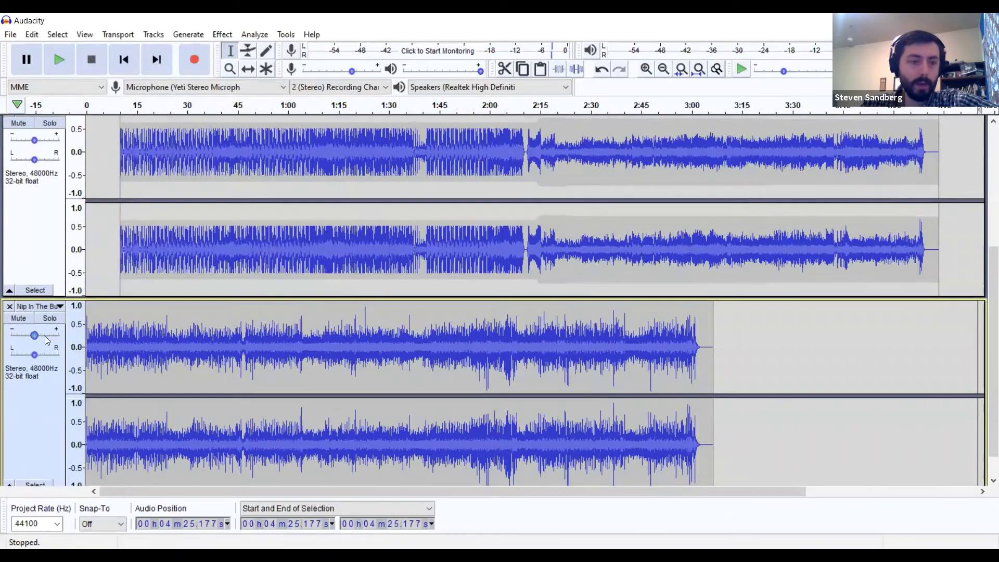
pyautogui.click(664, 70)
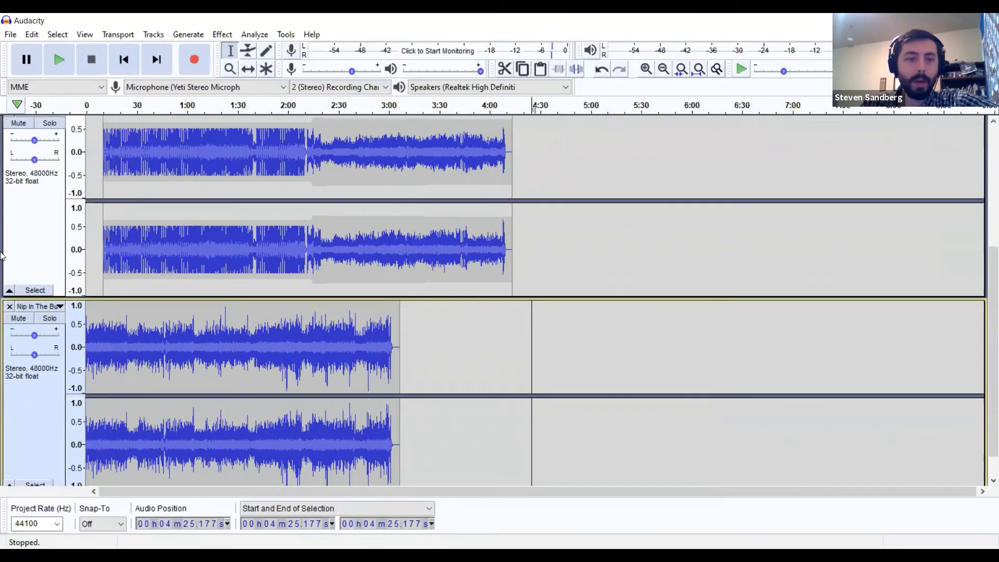
pyautogui.click(250, 70)
pyautogui.moveTo(194, 316); pyautogui.dragTo(865, 249)
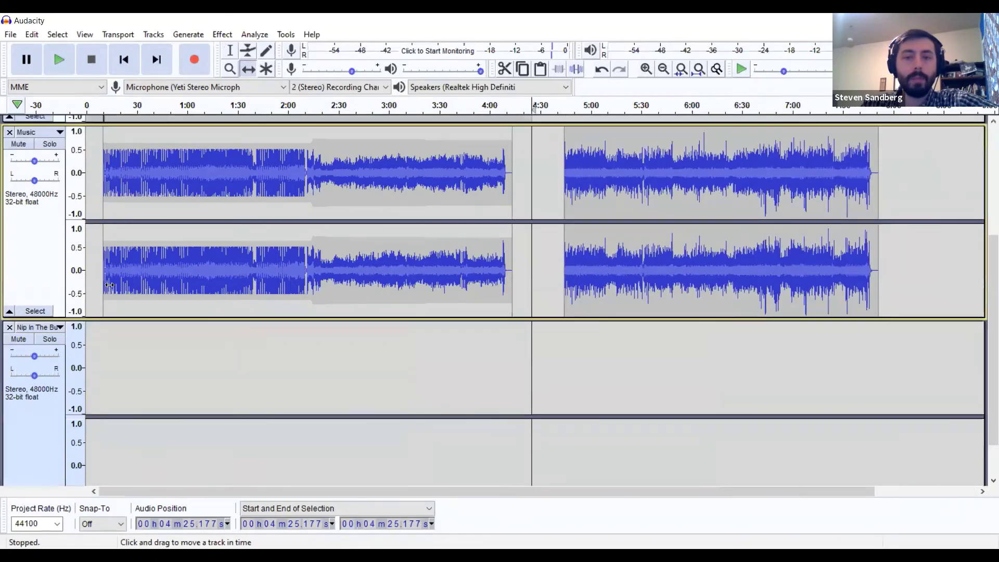
pyautogui.click(10, 328)
pyautogui.moveTo(644, 288); pyautogui.dragTo(611, 288)
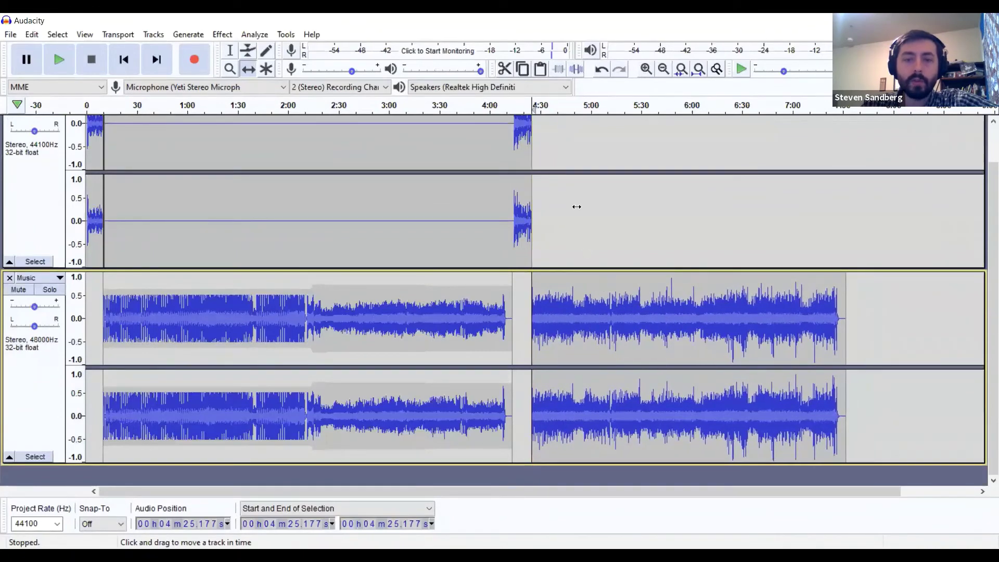
# Play the voice-to-music transition from about 4:19 and shift the third song slightly earlier, to start at about 4:24
pyautogui.click(521, 102)
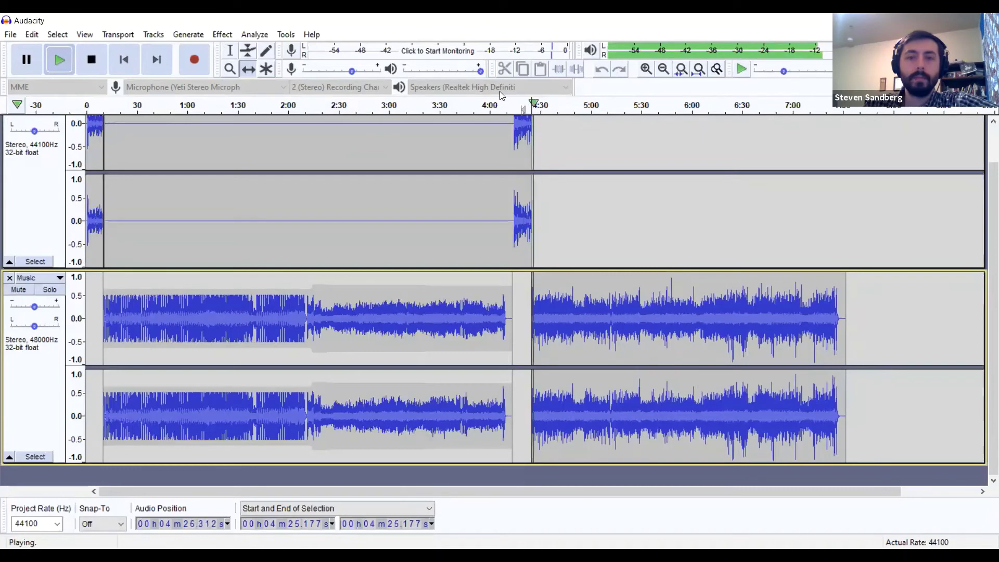
pyautogui.click(91, 59)
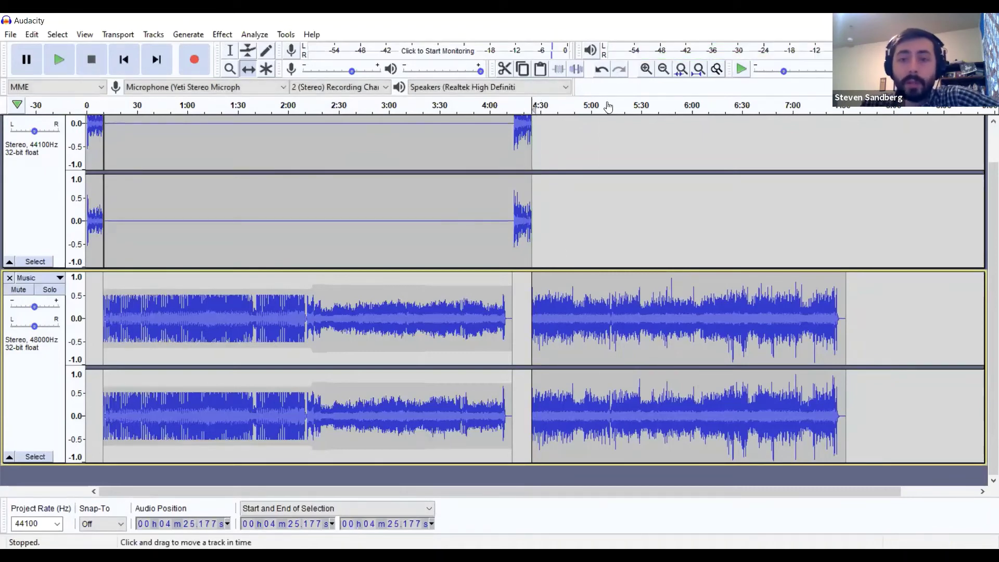
pyautogui.click(646, 69)
pyautogui.click(646, 69)
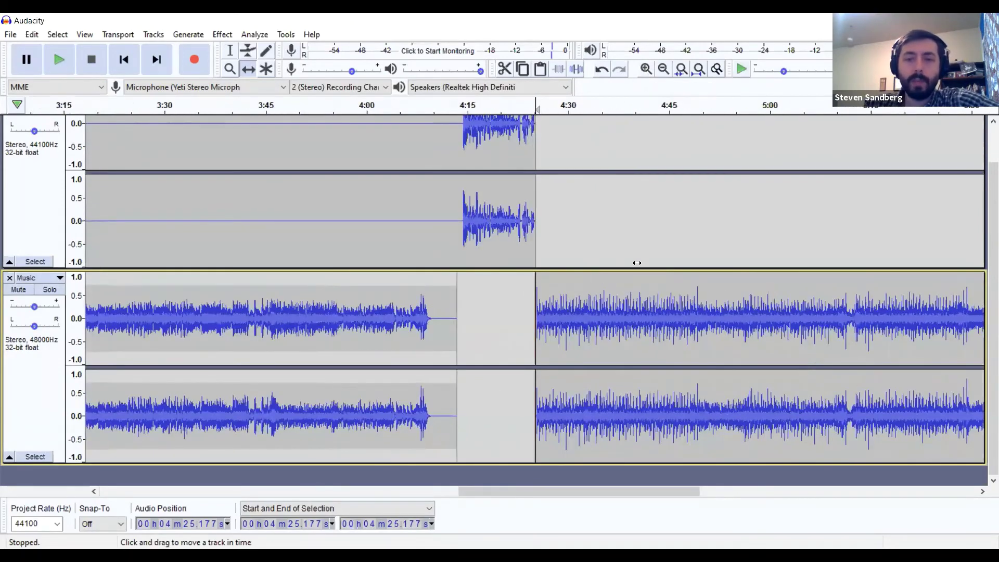
pyautogui.moveTo(626, 281); pyautogui.dragTo(620, 282)
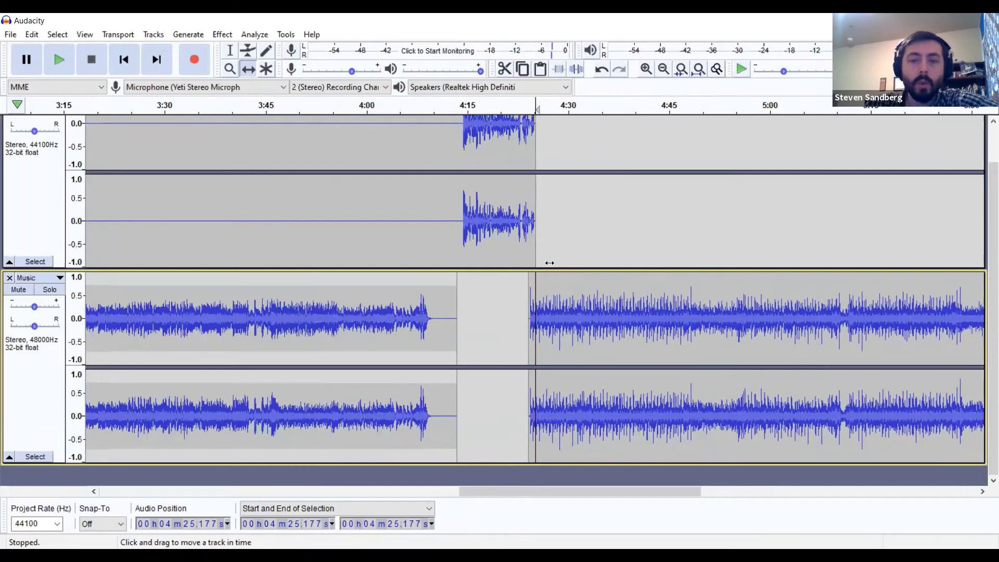
# Fade in the third song from silence to nearly full level by about 4:28 with the Envelope tool, and play the transition
pyautogui.click(245, 51)
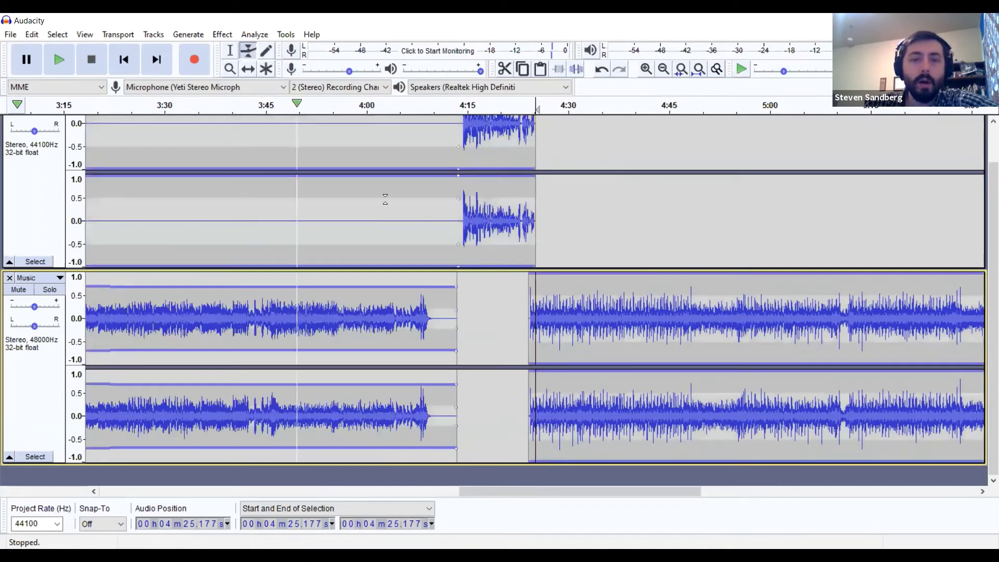
pyautogui.click(554, 274)
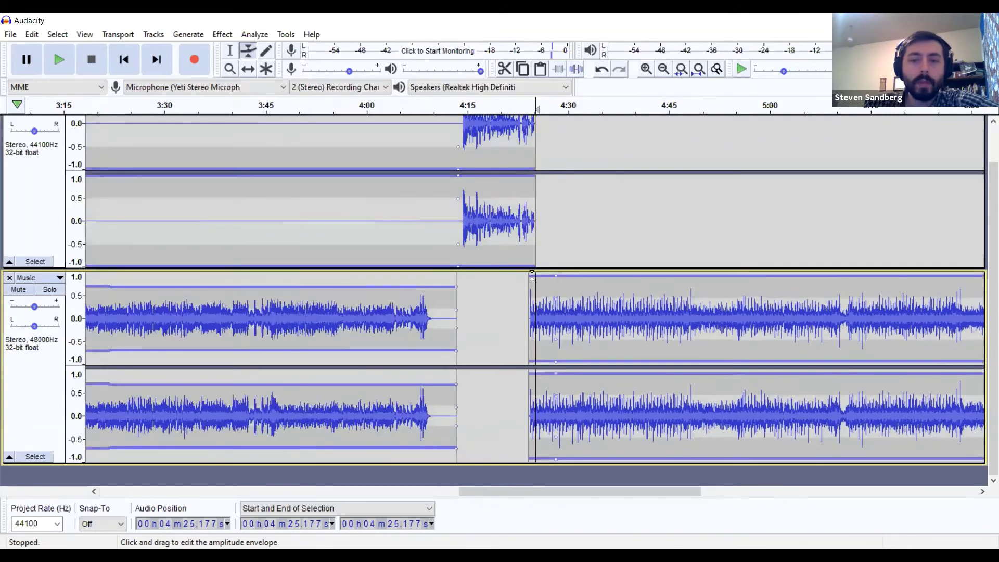
pyautogui.moveTo(530, 276); pyautogui.dragTo(530, 279)
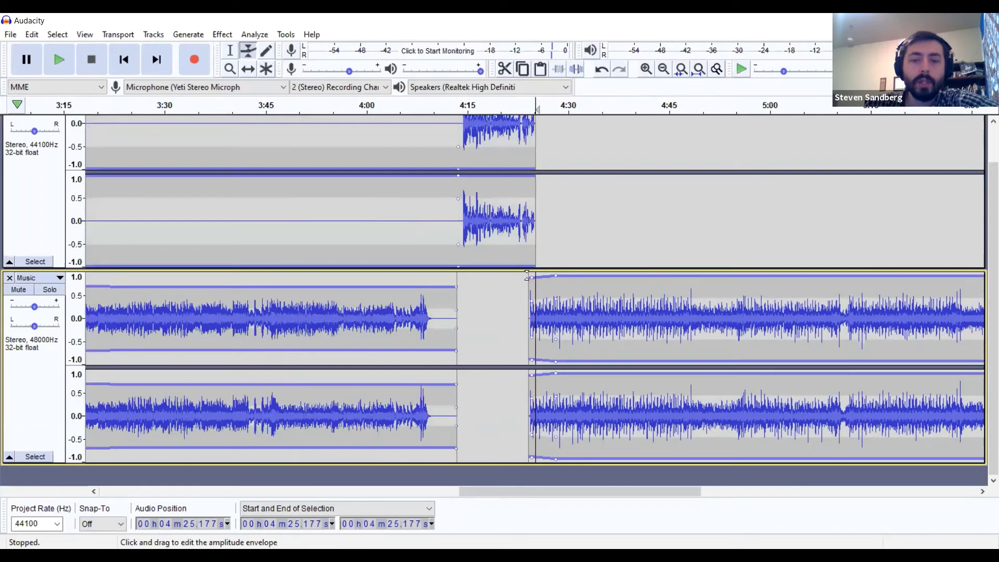
pyautogui.moveTo(531, 278); pyautogui.dragTo(518, 315)
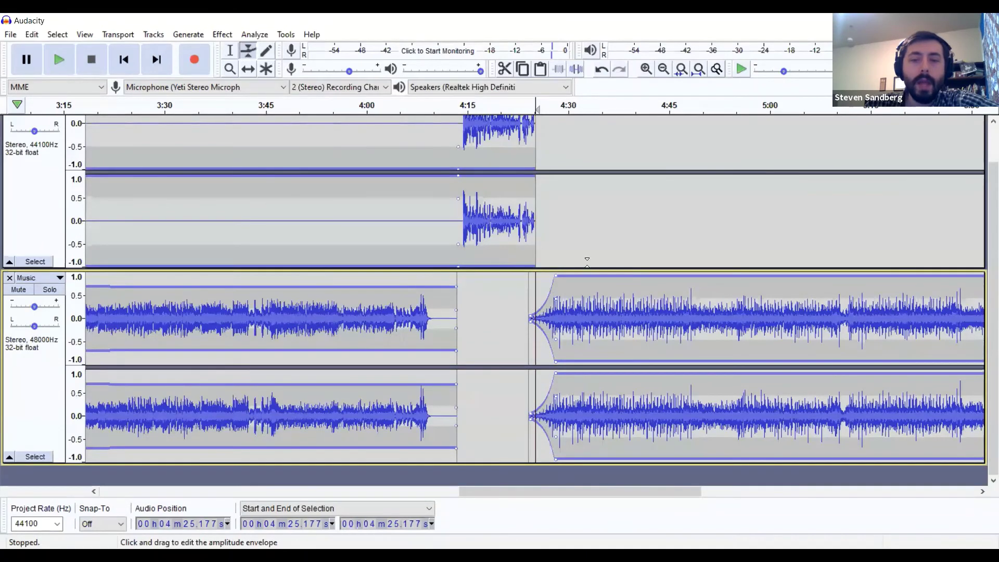
pyautogui.click(511, 107)
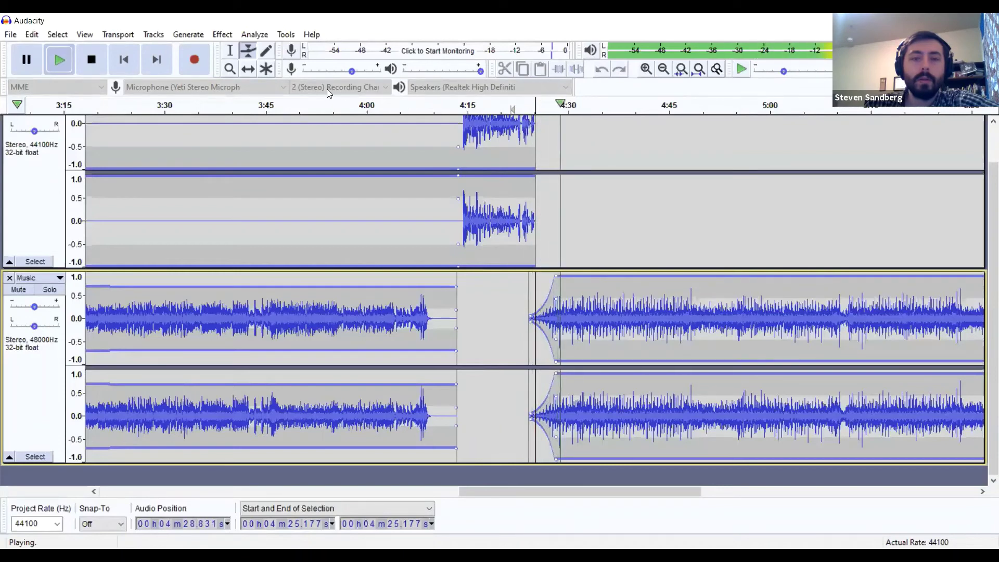
pyautogui.click(89, 63)
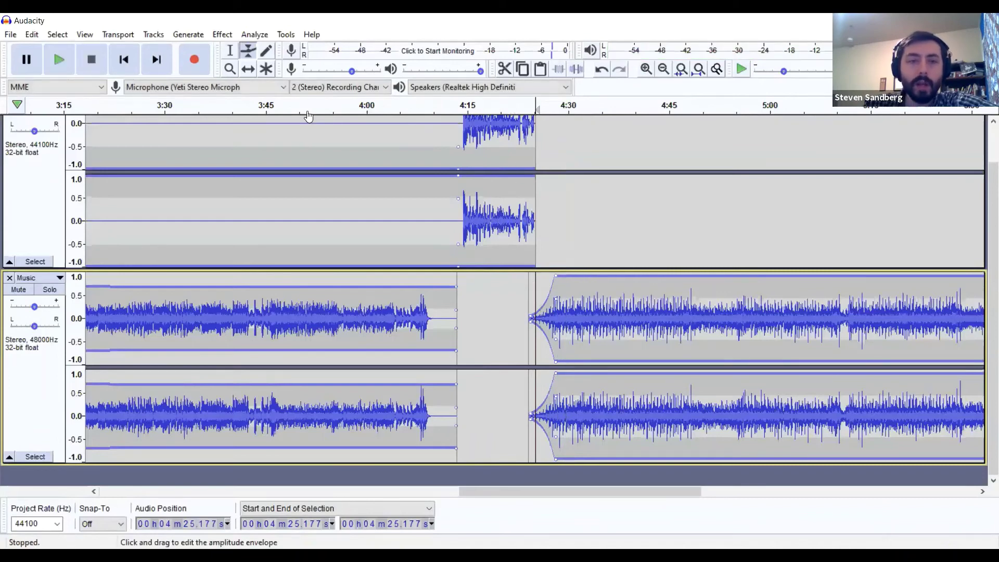
# Shift the third song earlier to start at about 4:22, under the end of the voice, and play from about 4:19
pyautogui.click(249, 69)
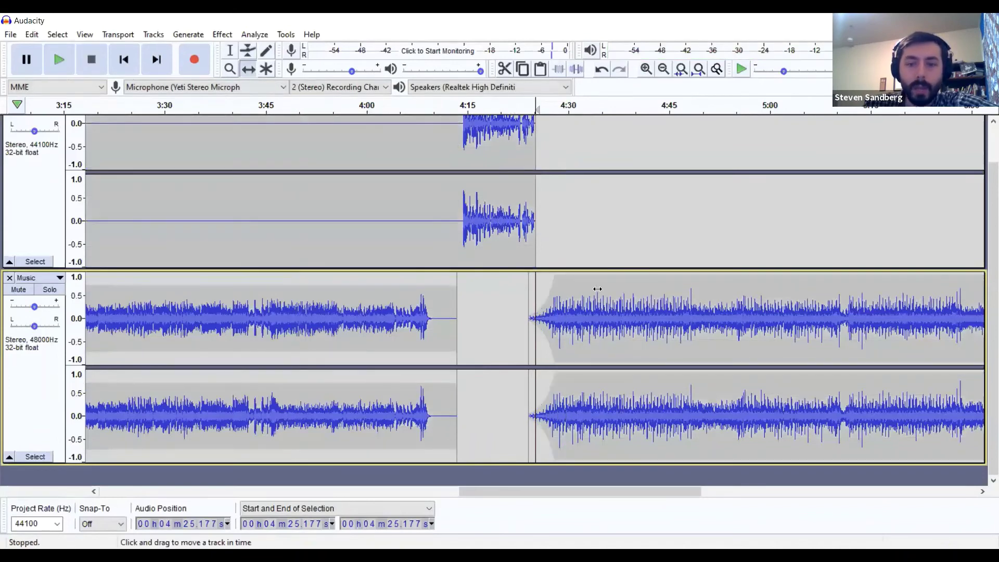
pyautogui.moveTo(600, 285); pyautogui.dragTo(587, 286)
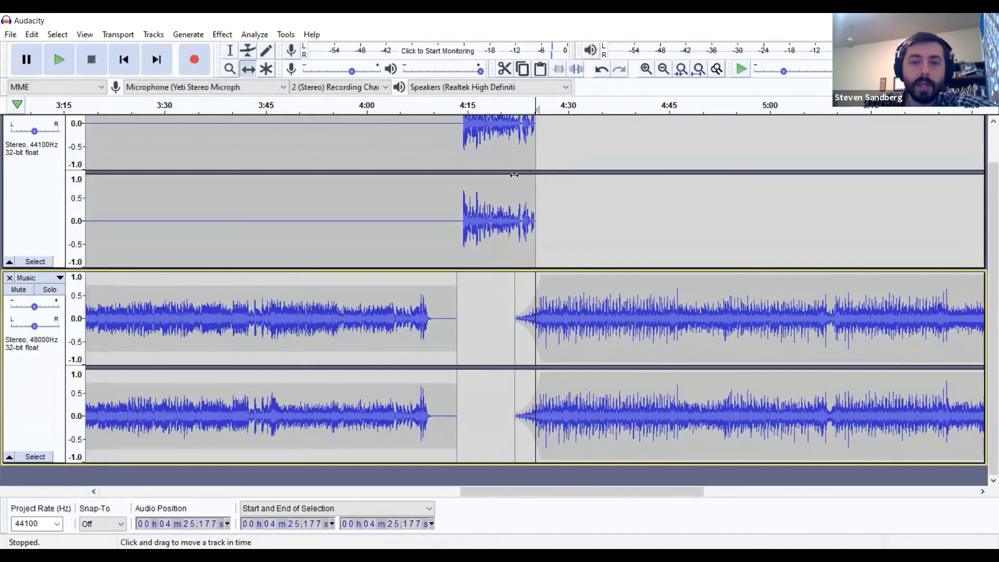
pyautogui.click(498, 104)
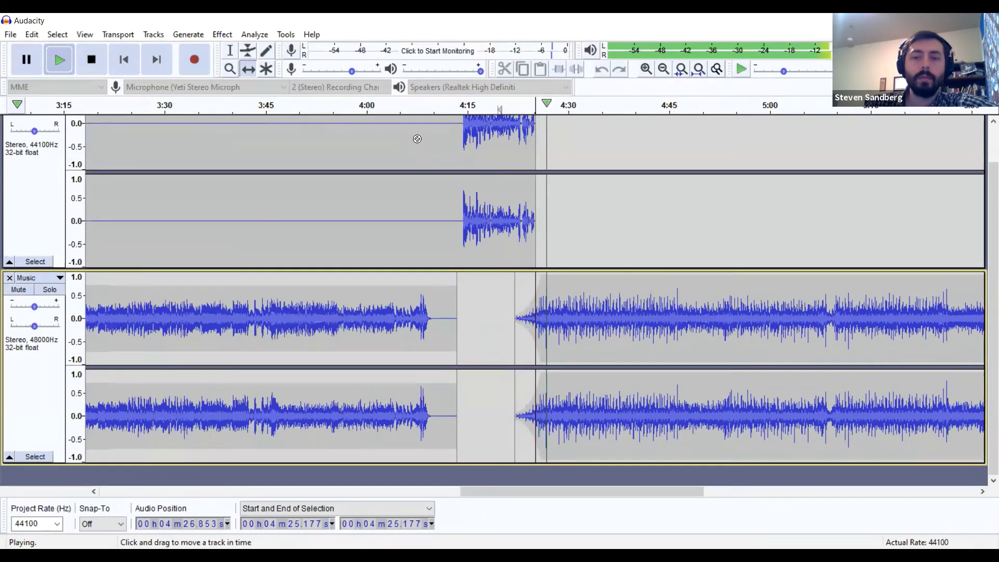
pyautogui.click(97, 62)
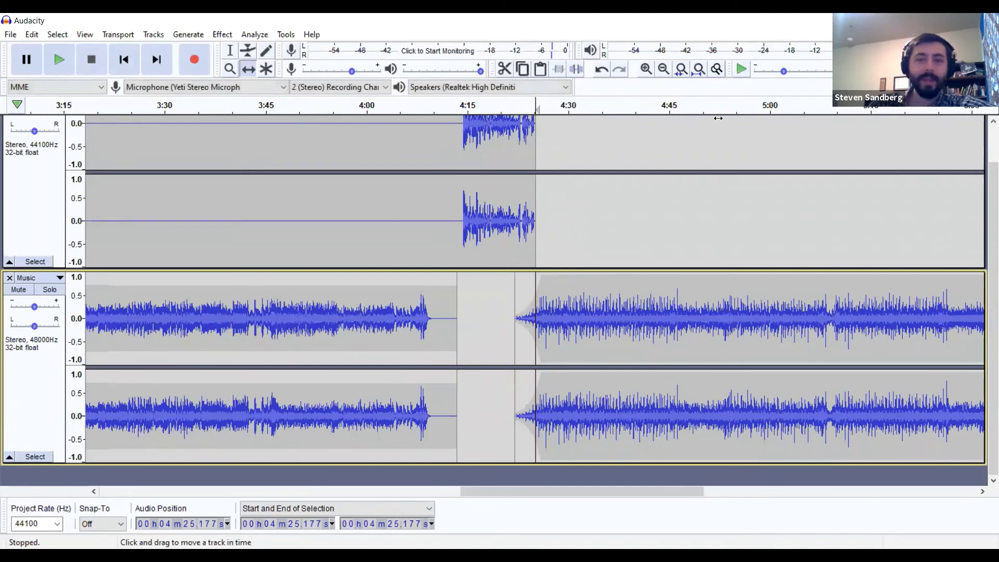
# Start an MP3 export of the complete radio segment, covering both the DJ voice and Music tracks
pyautogui.click(663, 73)
pyautogui.click(663, 72)
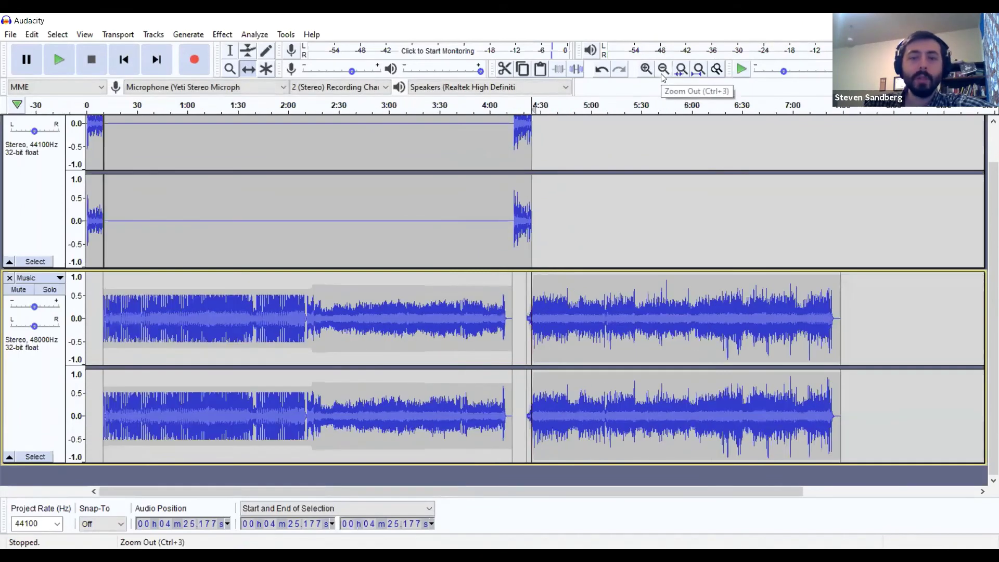
pyautogui.click(663, 73)
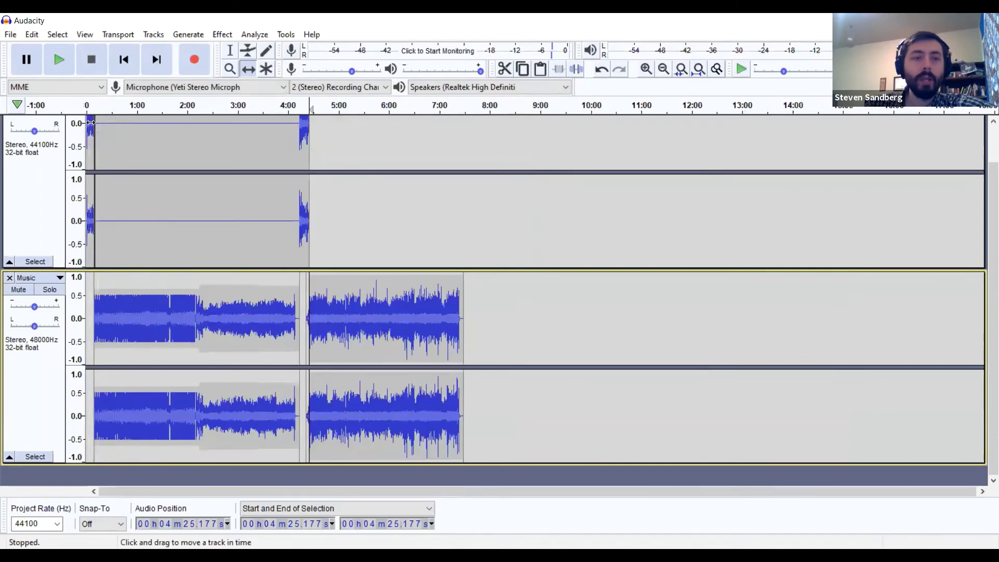
pyautogui.scroll(1, 206, 188)
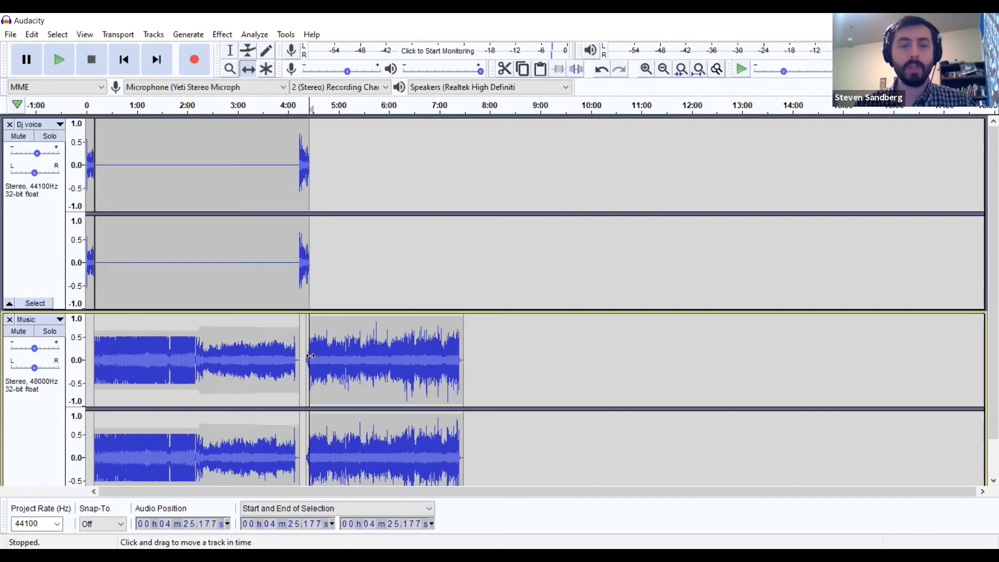
pyautogui.click(10, 35)
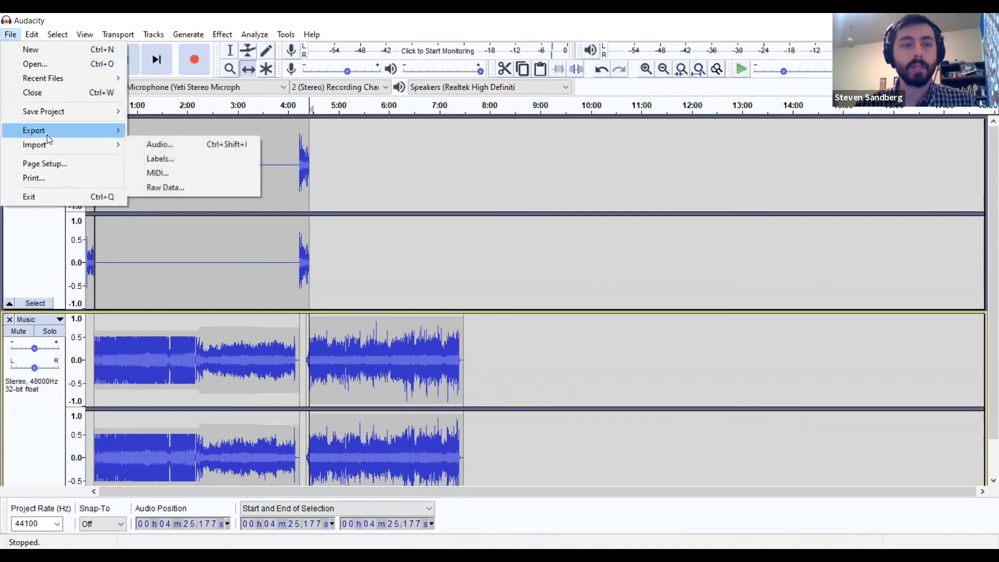
pyautogui.moveTo(47, 136)
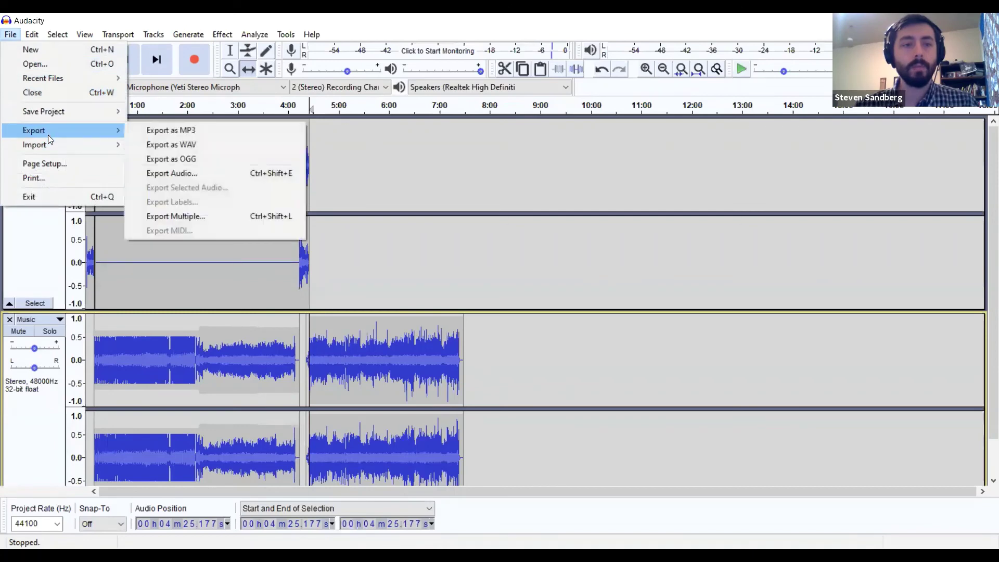
pyautogui.click(165, 130)
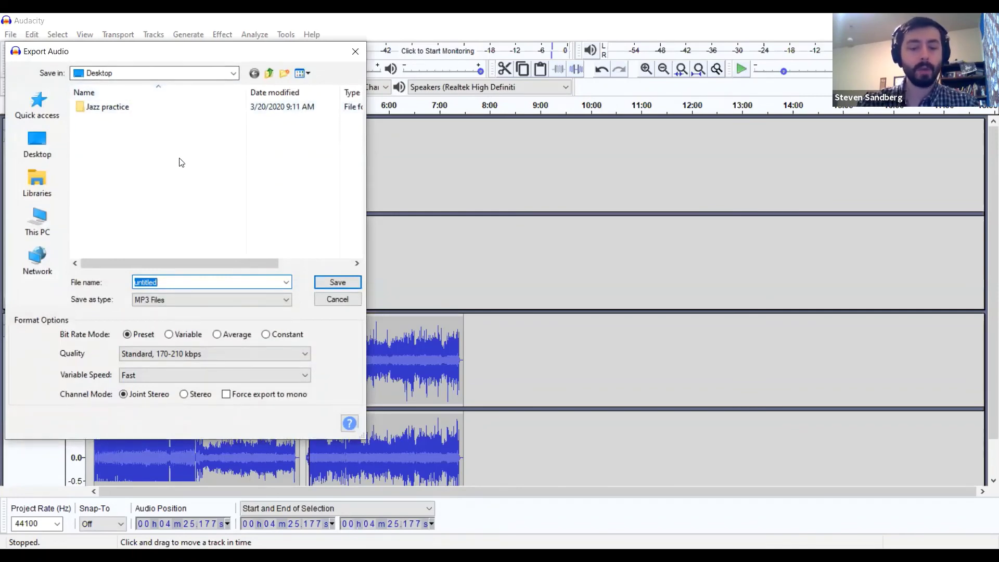
# Name the MP3 with the host's first name followed by "show 3.20.20", save it to the Desktop, and accept the stereo mixdown
pyautogui.write('Steven show')
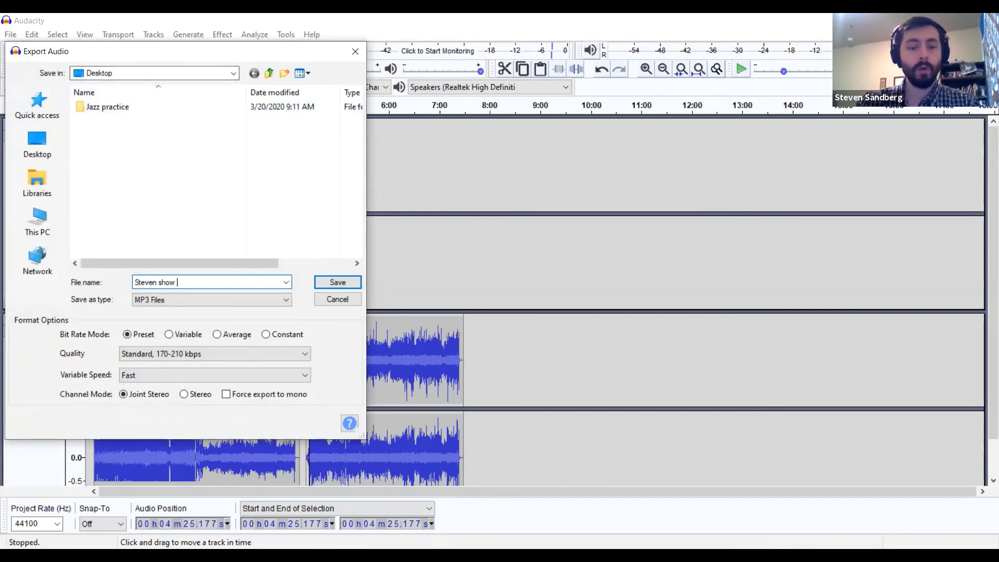
pyautogui.write(' 3/20/202')
pyautogui.press('BackSpace')
pyautogui.press('BackSpace')
pyautogui.press('BackSpace')
pyautogui.press('BackSpace')
pyautogui.press('BackSpace')
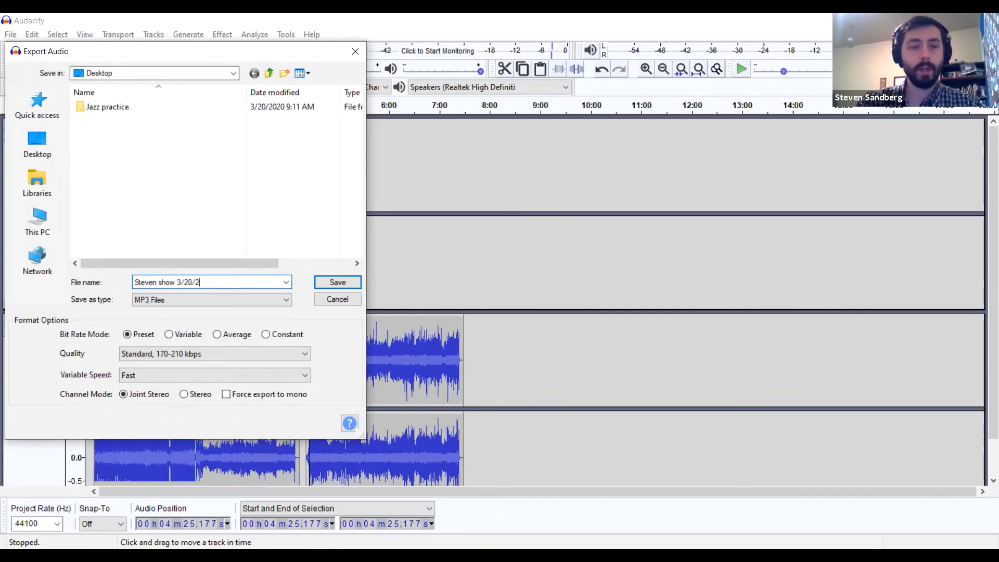
pyautogui.press('BackSpace')
pyautogui.write('20/20')
pyautogui.press('BackSpace')
pyautogui.press('BackSpace')
pyautogui.press('BackSpace')
pyautogui.press('BackSpace')
pyautogui.press('BackSpace')
pyautogui.press('BackSpace')
pyautogui.write('.20.20')
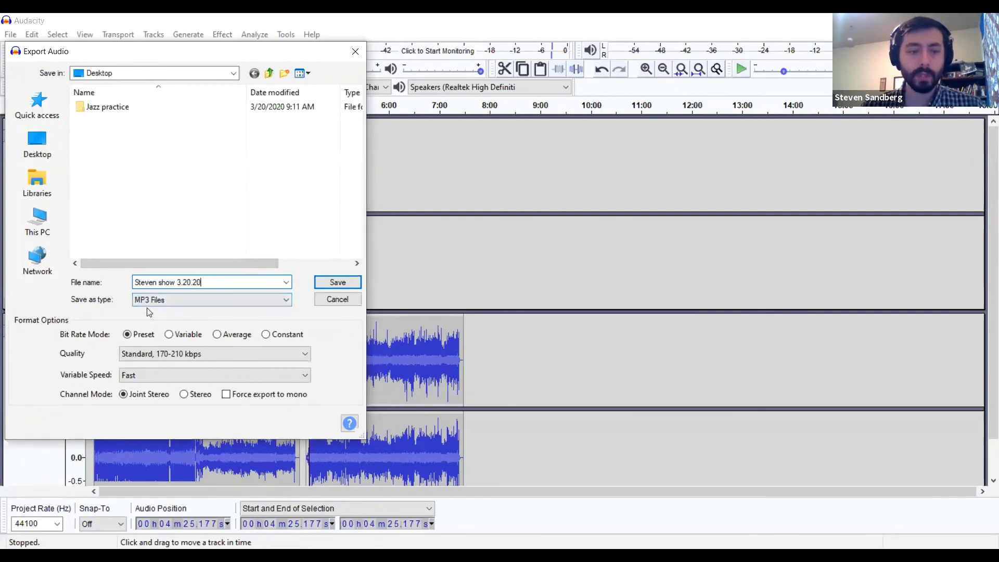
pyautogui.click(338, 284)
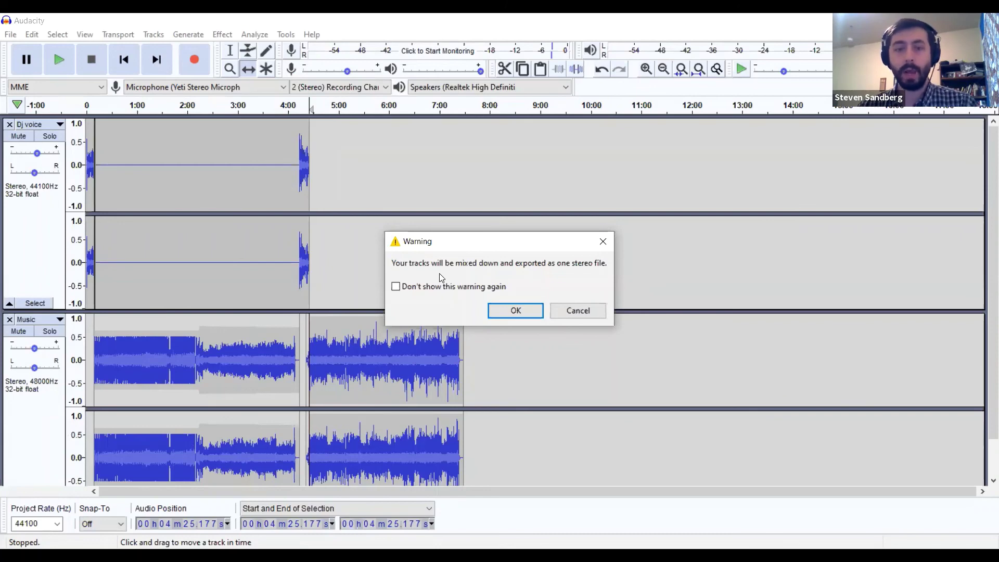
pyautogui.click(512, 311)
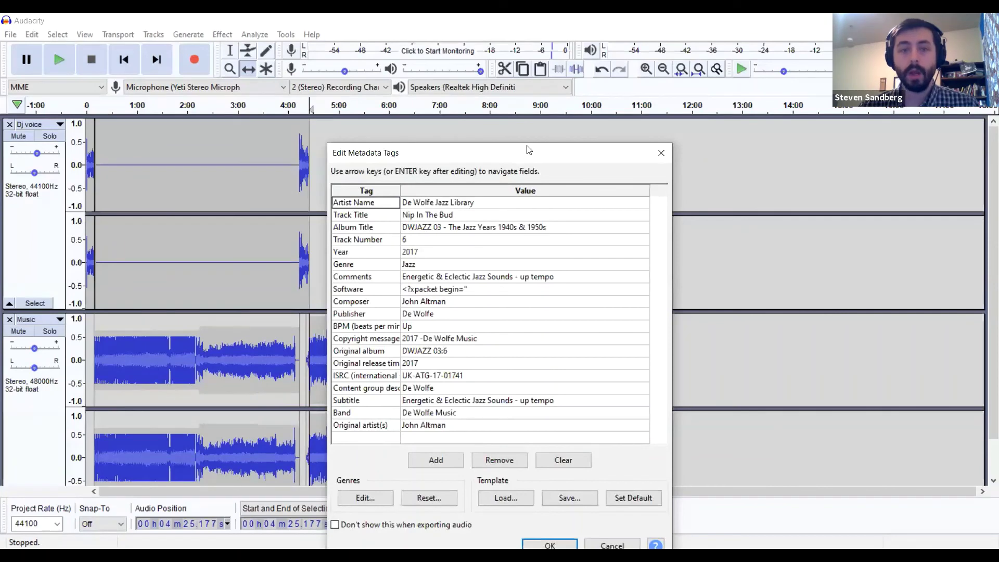
# Clear all the metadata tags inherited from the imported song and accept the empty tags for the export
pyautogui.moveTo(528, 150); pyautogui.dragTo(512, 69)
pyautogui.click(543, 385)
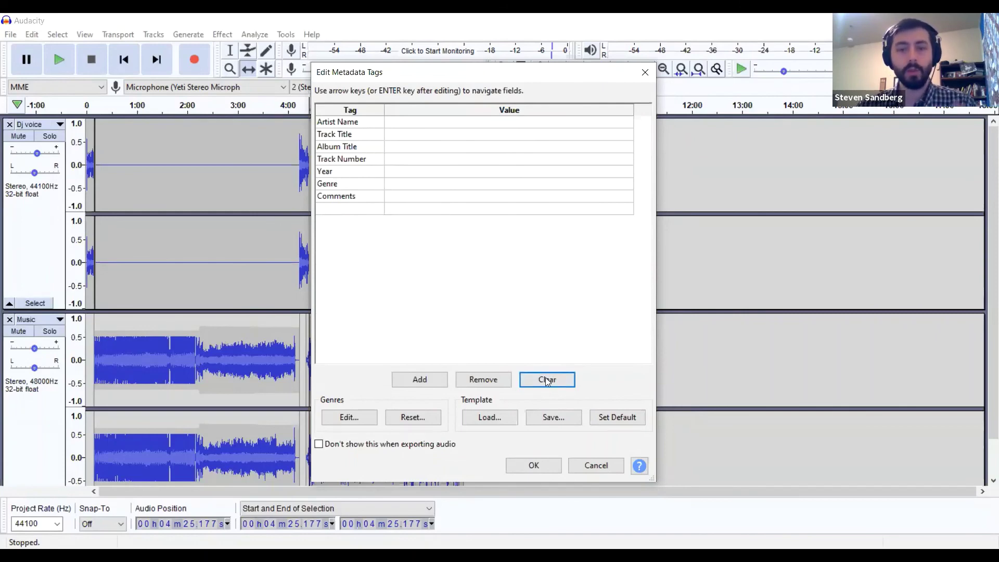
pyautogui.click(538, 474)
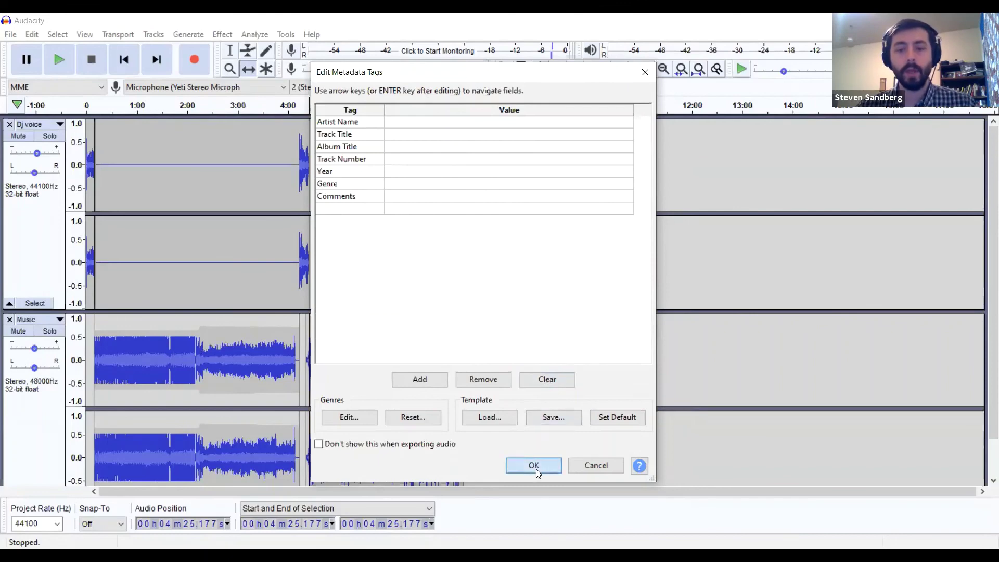